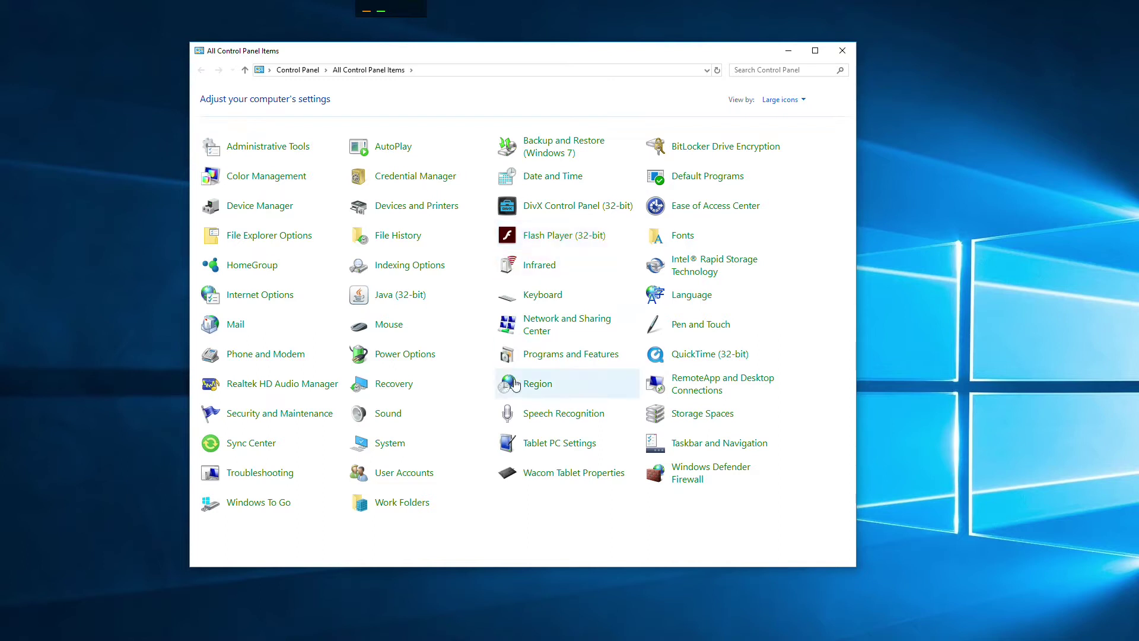
Open Wacom Tablet Properties and test the ExpressKeys assigned to Ctrl and Windows Key, closing the Start menu again.
{"action": "left_click", "coordinate": [557, 486]}
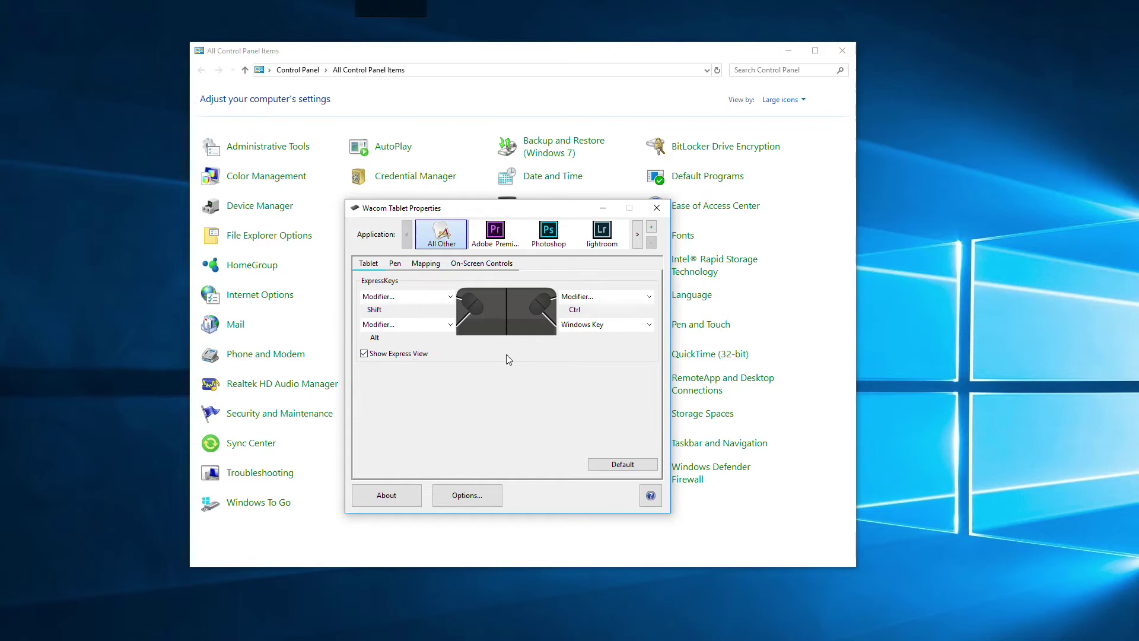
{"action": "mouse_move", "coordinate": [507, 356]}
{"action": "key", "text": "ctrl"}
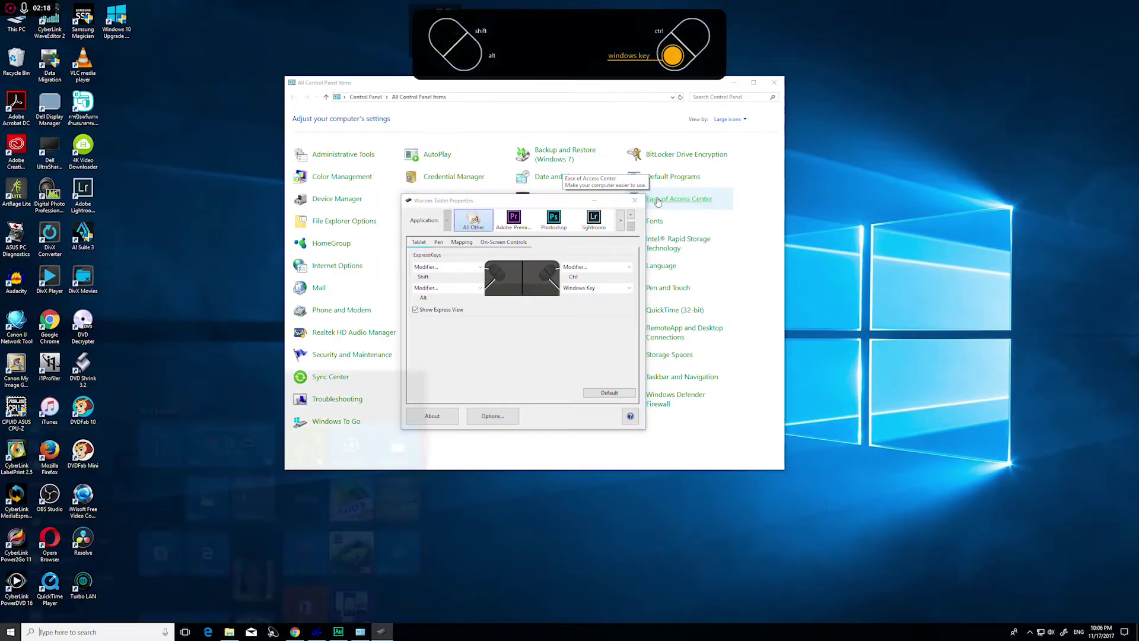
{"action": "key", "text": "super"}
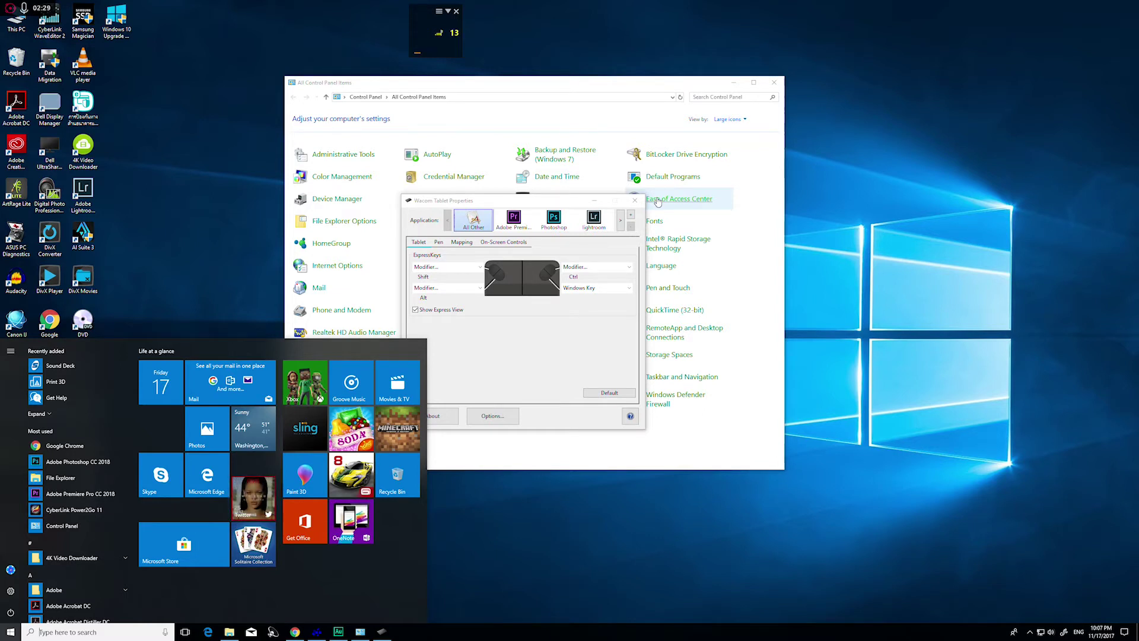
{"action": "key", "text": "super"}
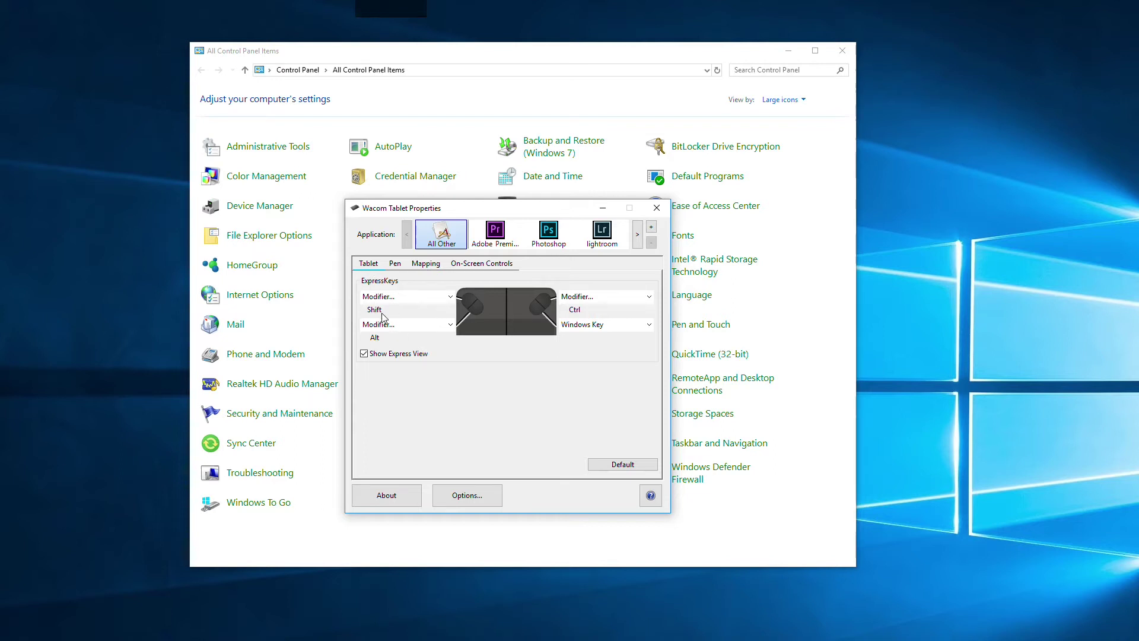
Assign Right Click to the upper-left ExpressKey and Show Desktop to the lower-left ExpressKey for all other applications.
{"action": "left_click", "coordinate": [451, 296]}
{"action": "mouse_move", "coordinate": [422, 313]}
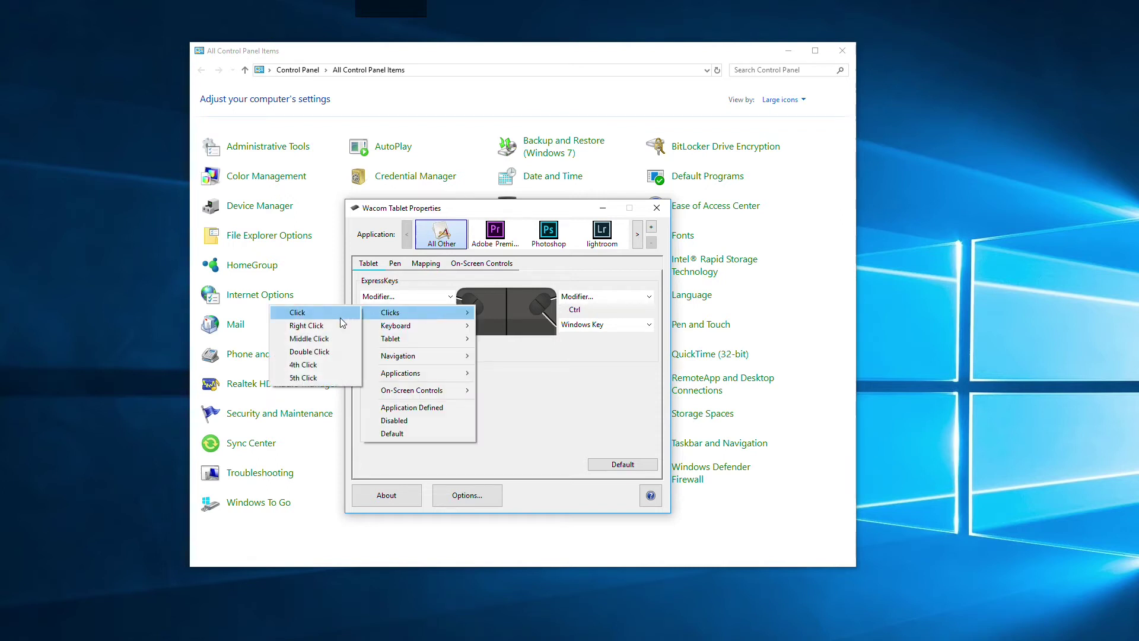
{"action": "left_click", "coordinate": [308, 325]}
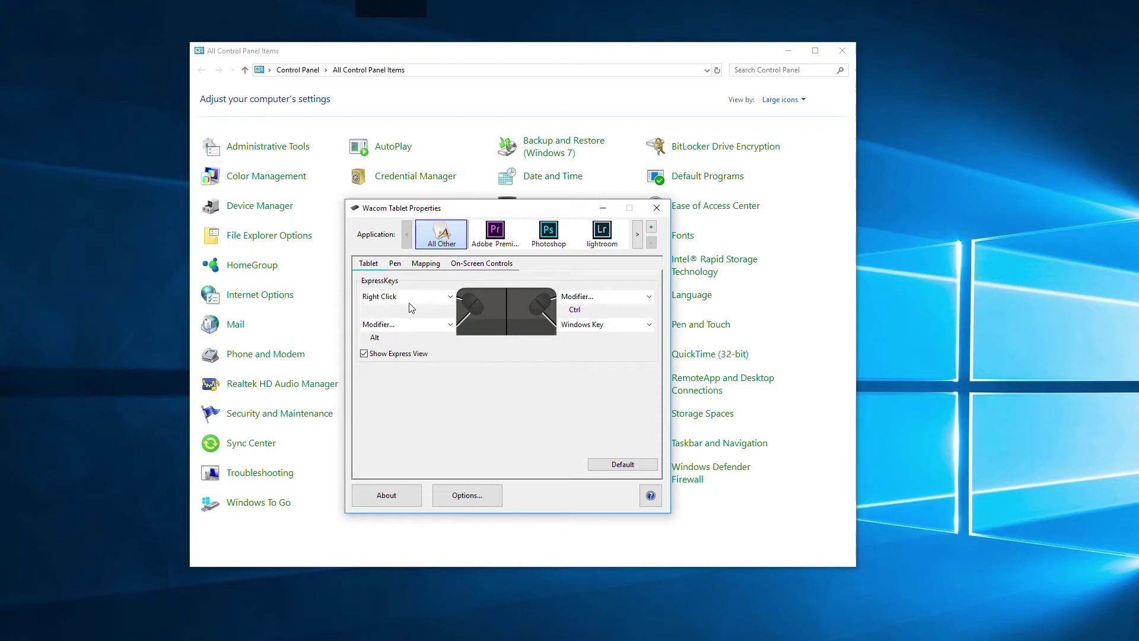
{"action": "left_click", "coordinate": [451, 327]}
{"action": "mouse_move", "coordinate": [419, 383]}
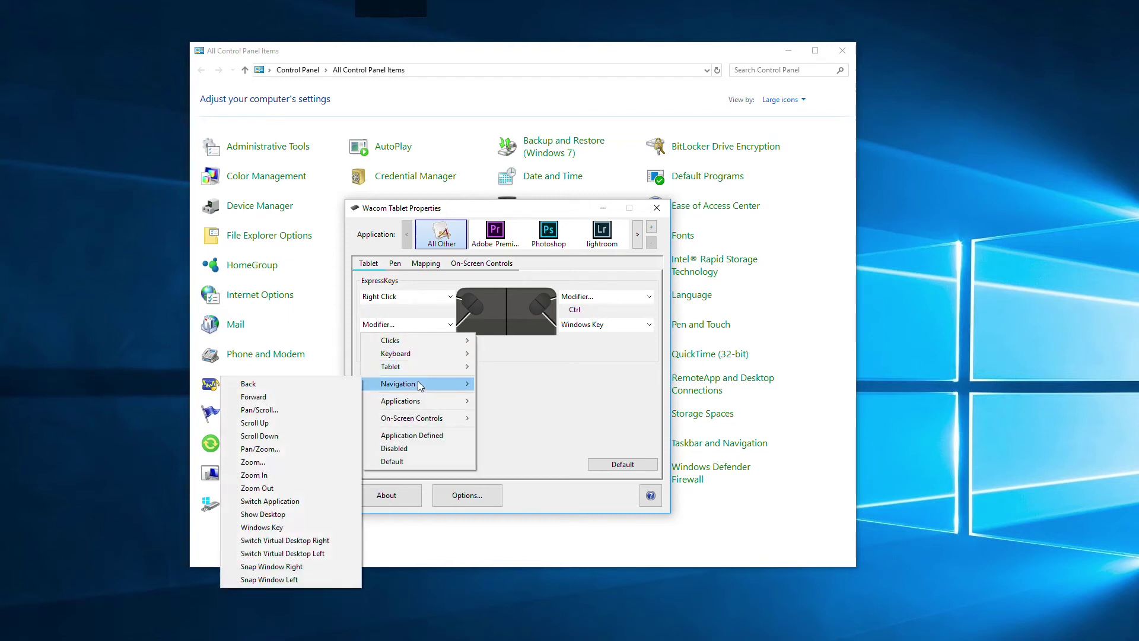
{"action": "left_click", "coordinate": [287, 518]}
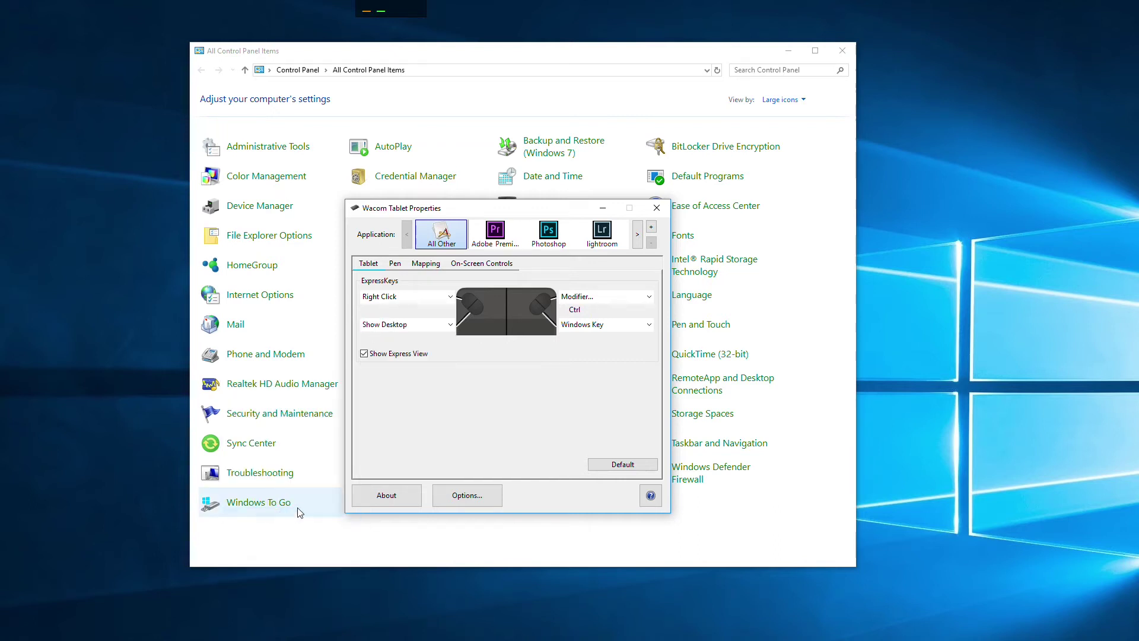
Assign File Explorer to the upper-right ExpressKey and the Wacom Screen Keys panel to the lower-right ExpressKey.
{"action": "left_click", "coordinate": [650, 298]}
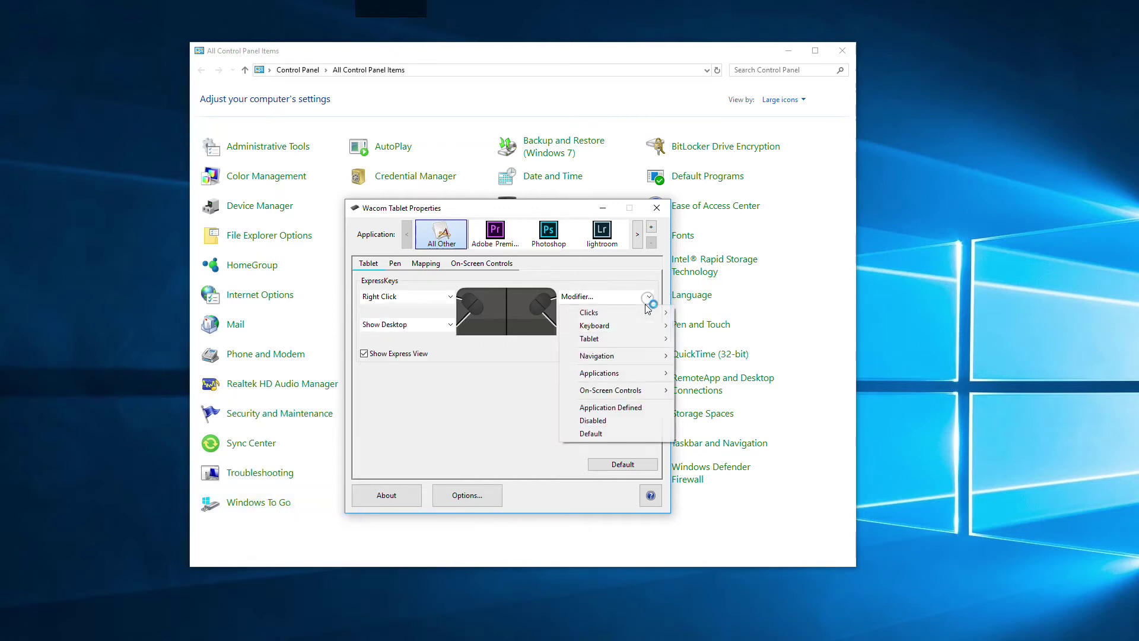
{"action": "mouse_move", "coordinate": [620, 373]}
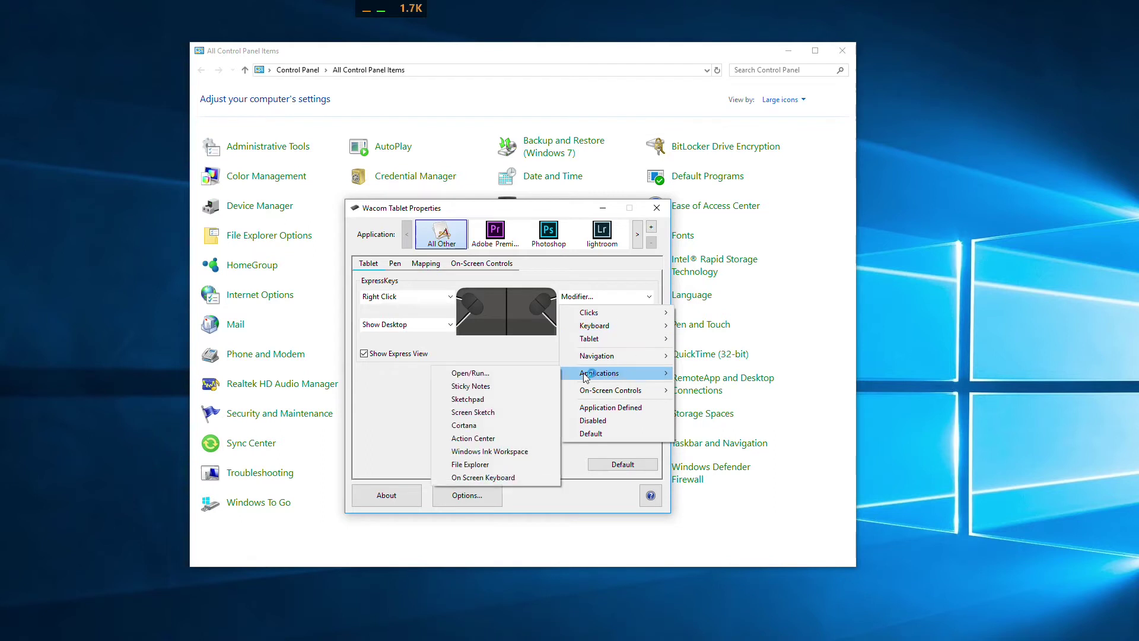
{"action": "left_click", "coordinate": [479, 466]}
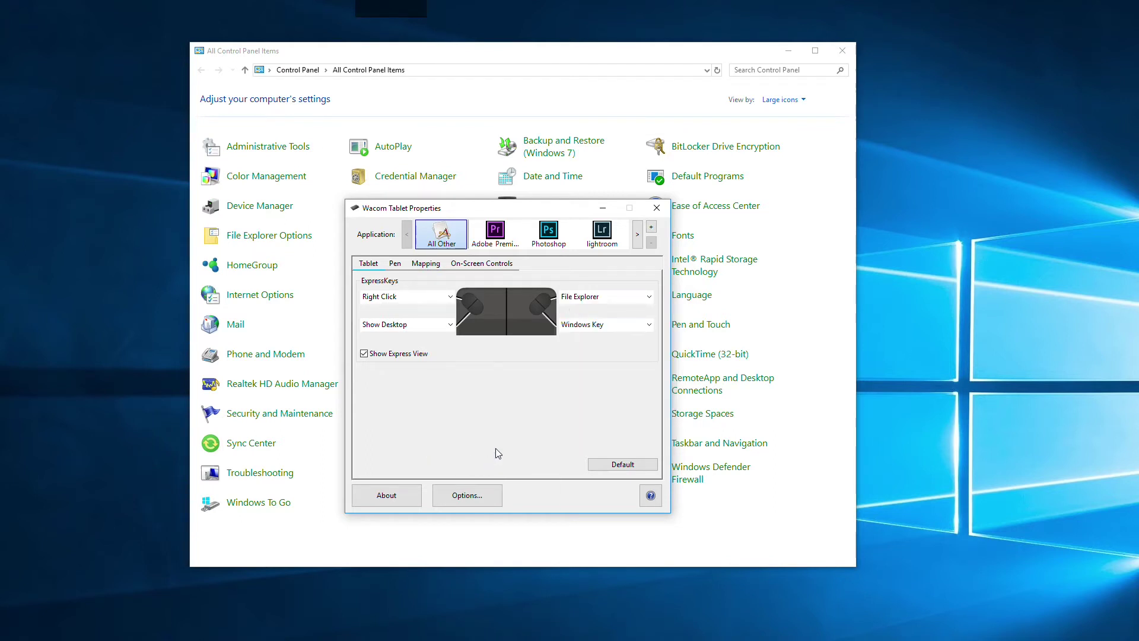
{"action": "left_click", "coordinate": [649, 325]}
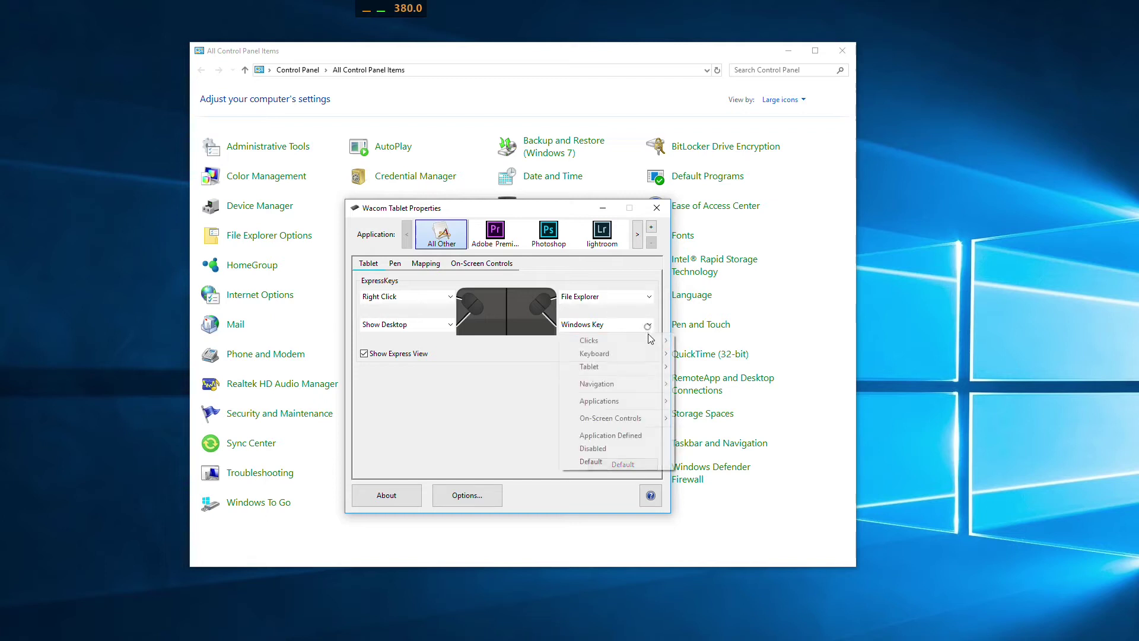
{"action": "mouse_move", "coordinate": [622, 419]}
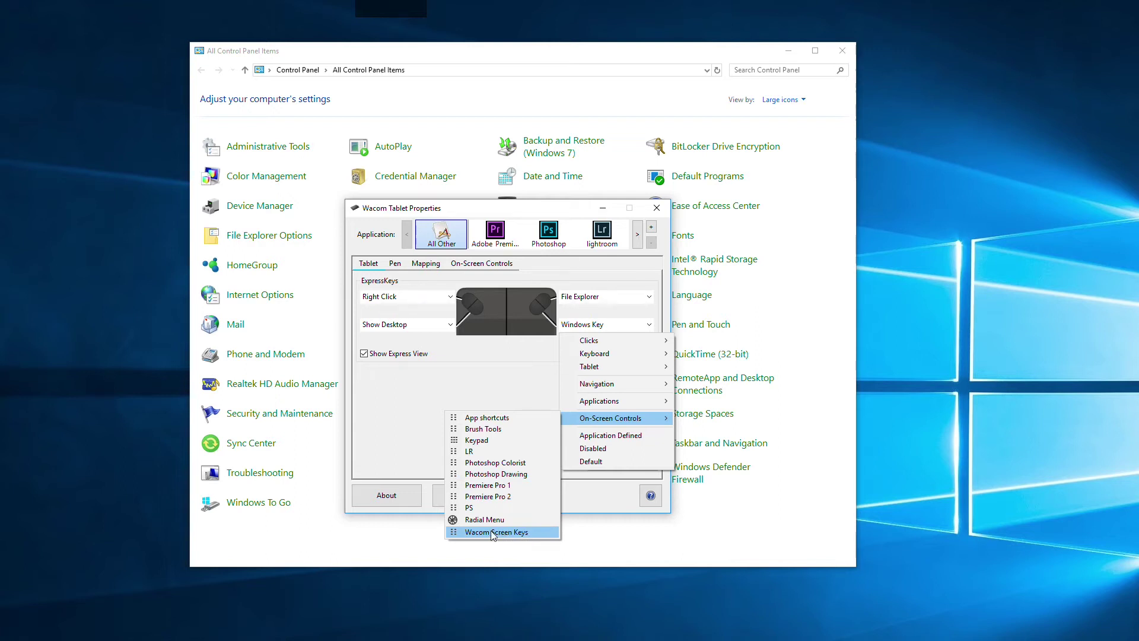
{"action": "left_click", "coordinate": [524, 533]}
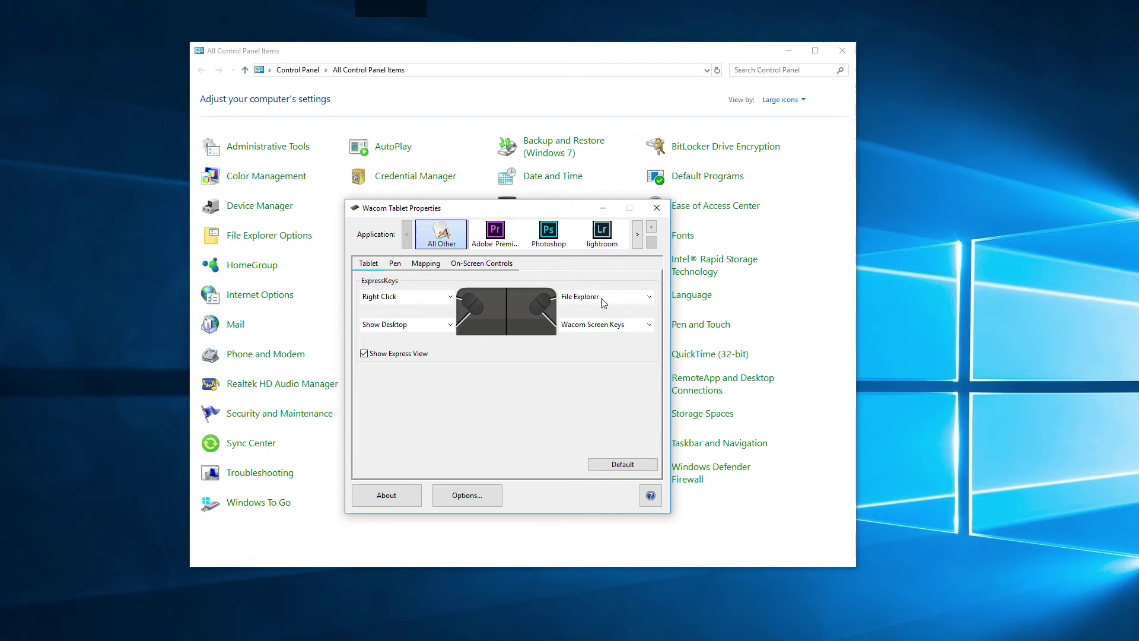
Test the File Explorer ExpressKey by opening three windows, and keep only one of them, maximized.
{"action": "key", "text": "super+e"}
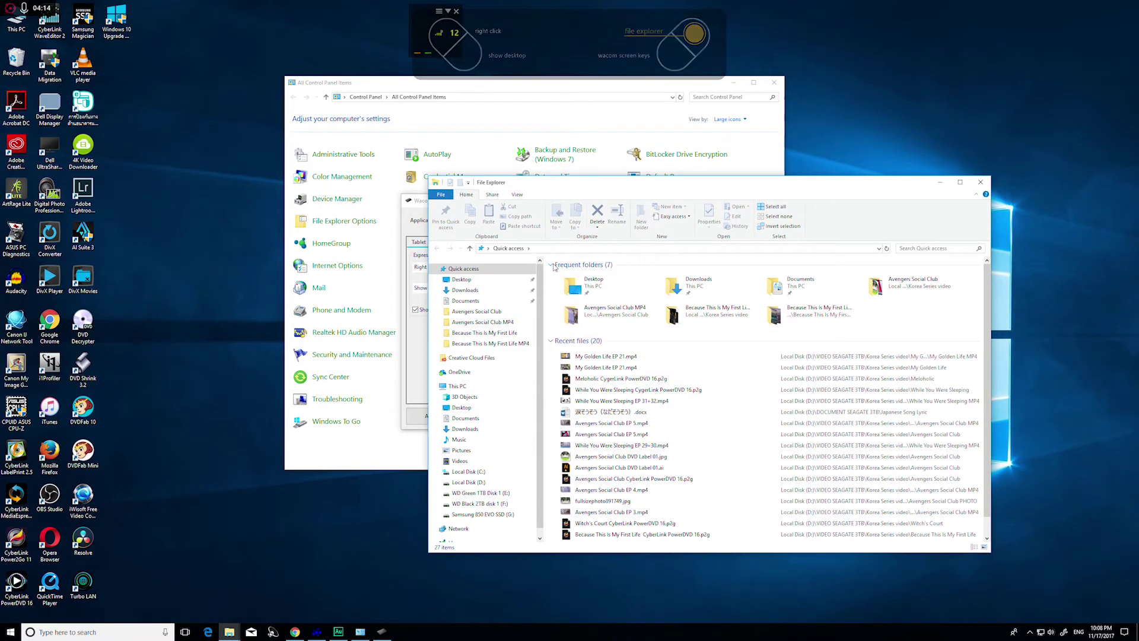
{"action": "key", "text": "super+e"}
{"action": "key", "text": "super+e"}
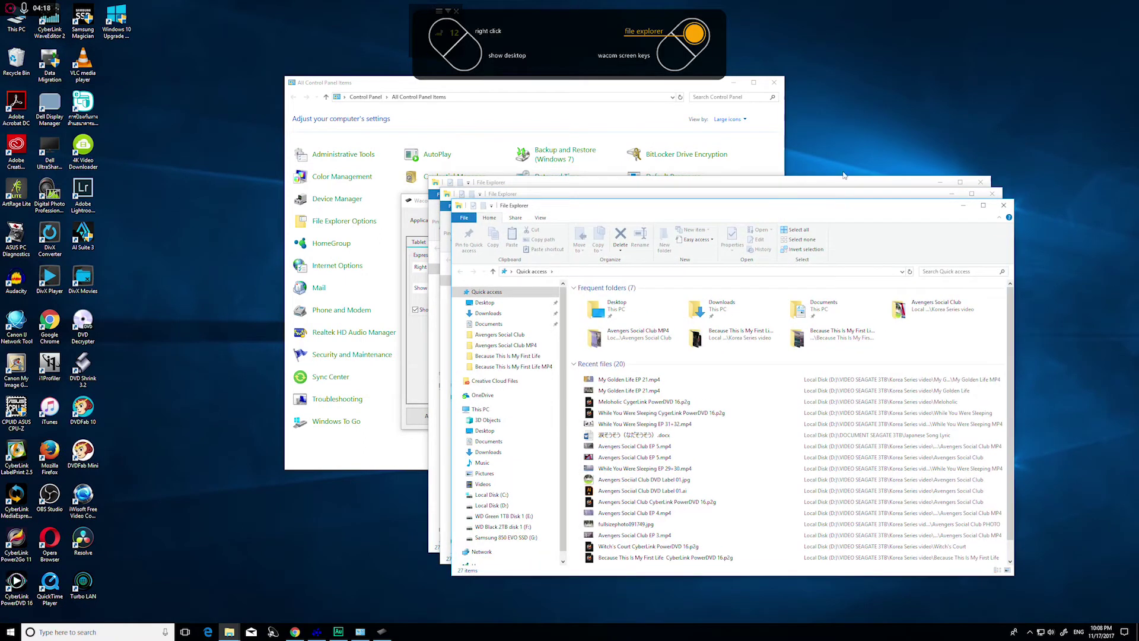
{"action": "left_click", "coordinate": [1004, 205]}
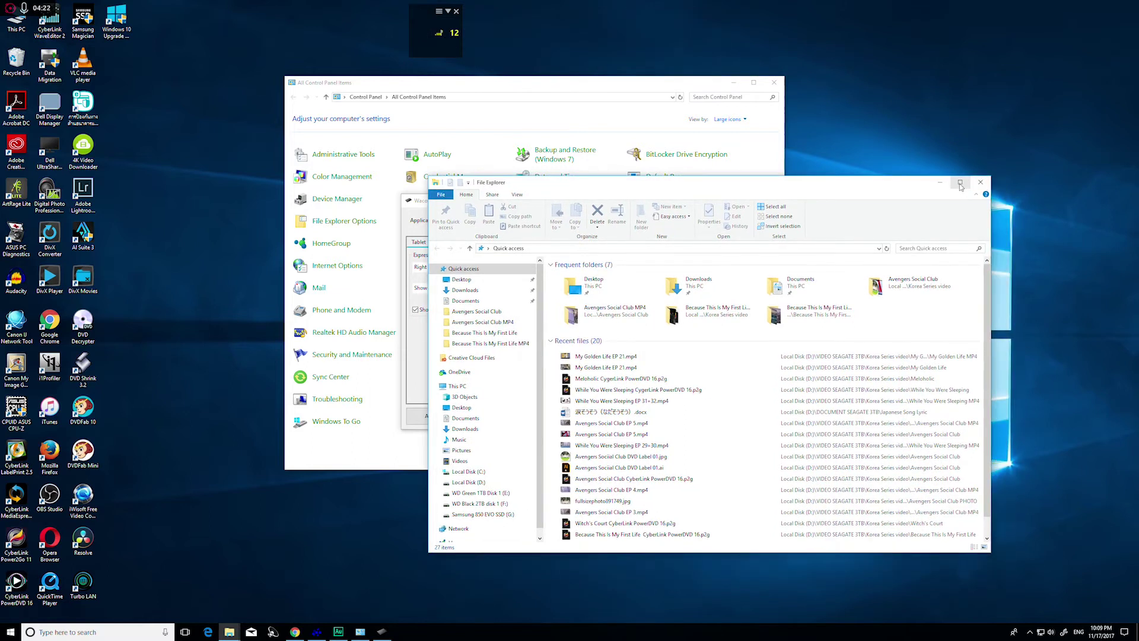
{"action": "left_click_drag", "start_coordinate": [893, 182], "coordinate": [961, 142]}
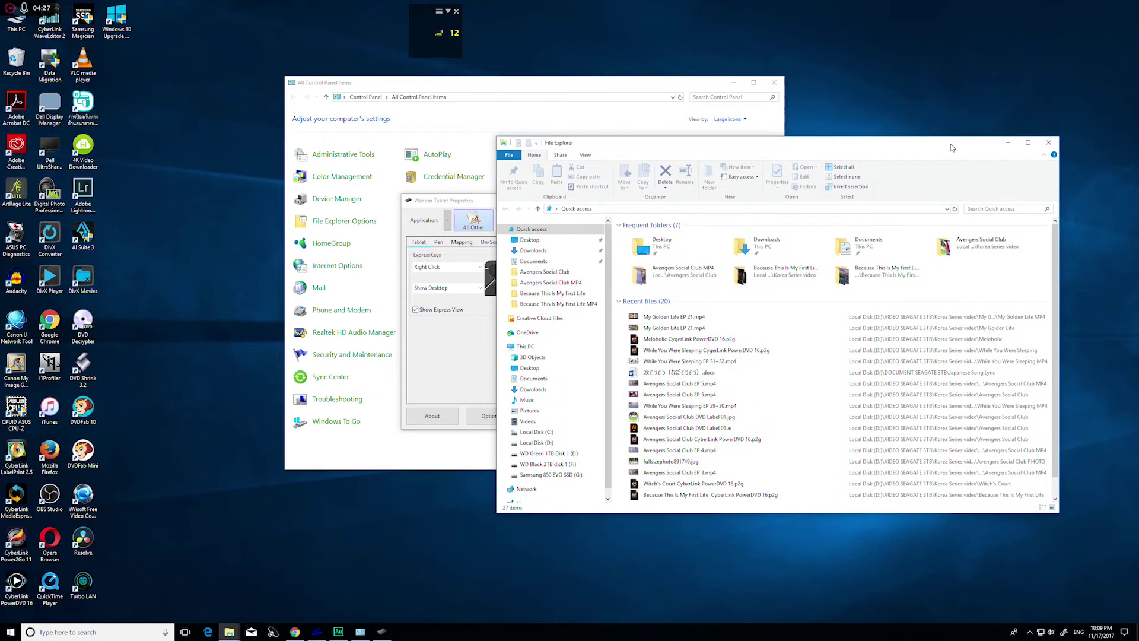
{"action": "left_click", "coordinate": [1029, 144]}
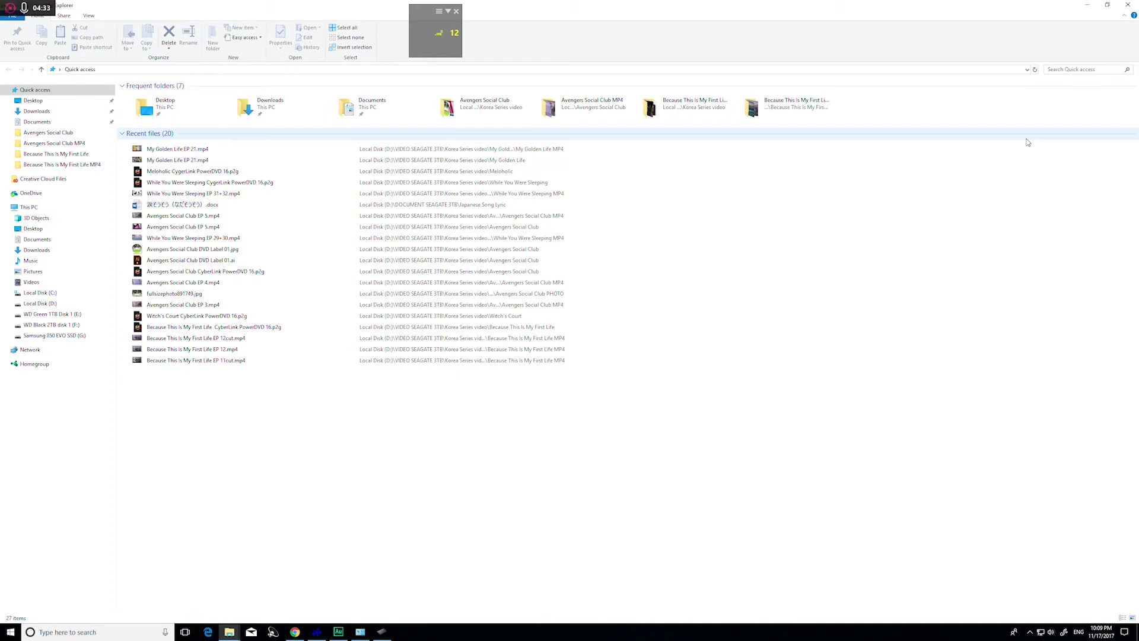
Test the Show Desktop ExpressKey by hiding and restoring all windows, and minimize the File Explorer window.
{"action": "key", "text": "super+d"}
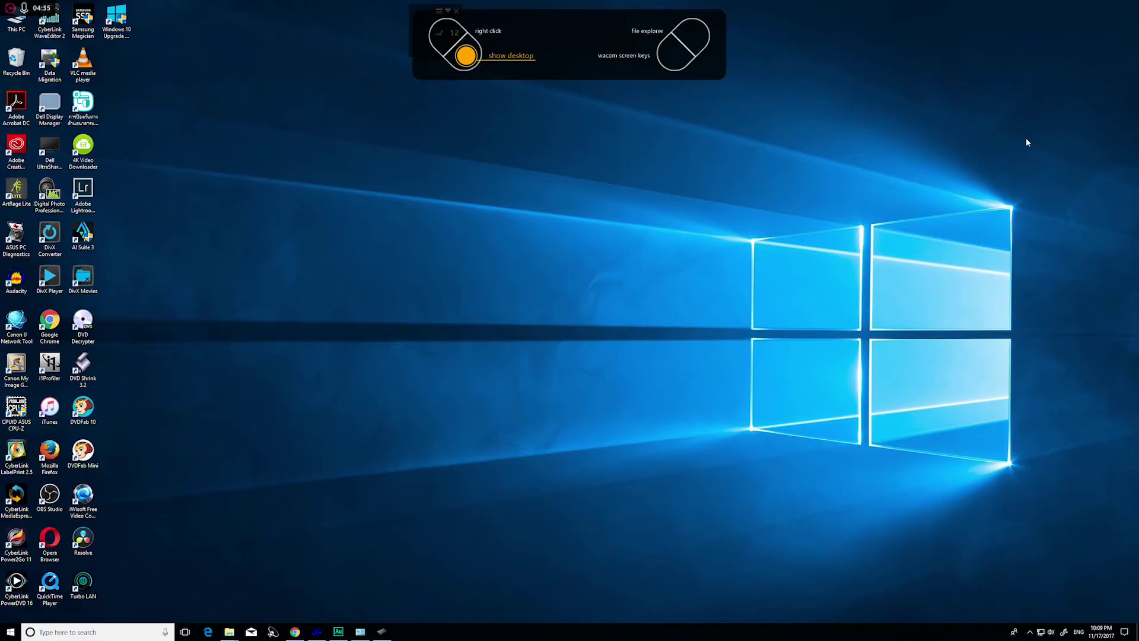
{"action": "key", "text": "super+d"}
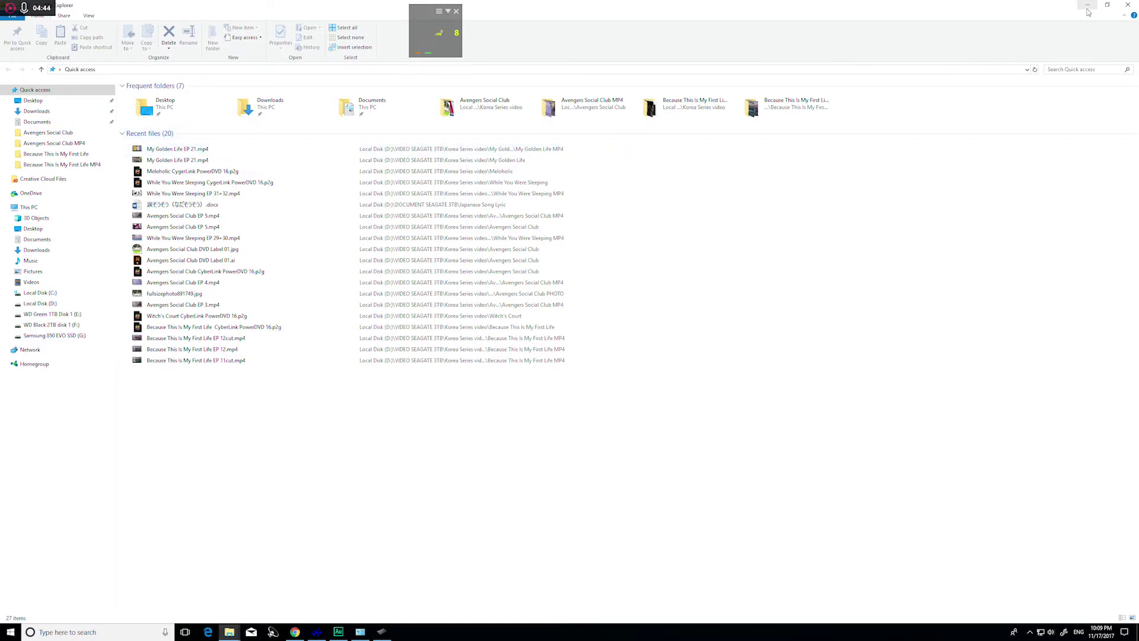
{"action": "left_click", "coordinate": [1087, 7]}
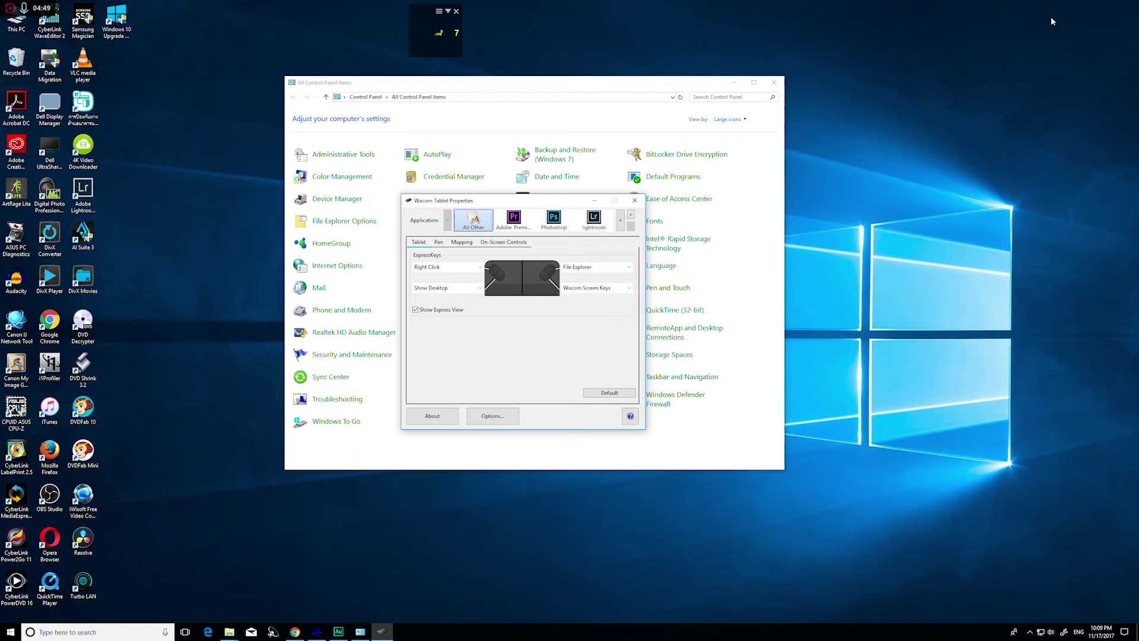
Compare the pen's side-switch assignments with the tablet's ExpressKey assignments, ending on the pen settings.
{"action": "left_click", "coordinate": [439, 242]}
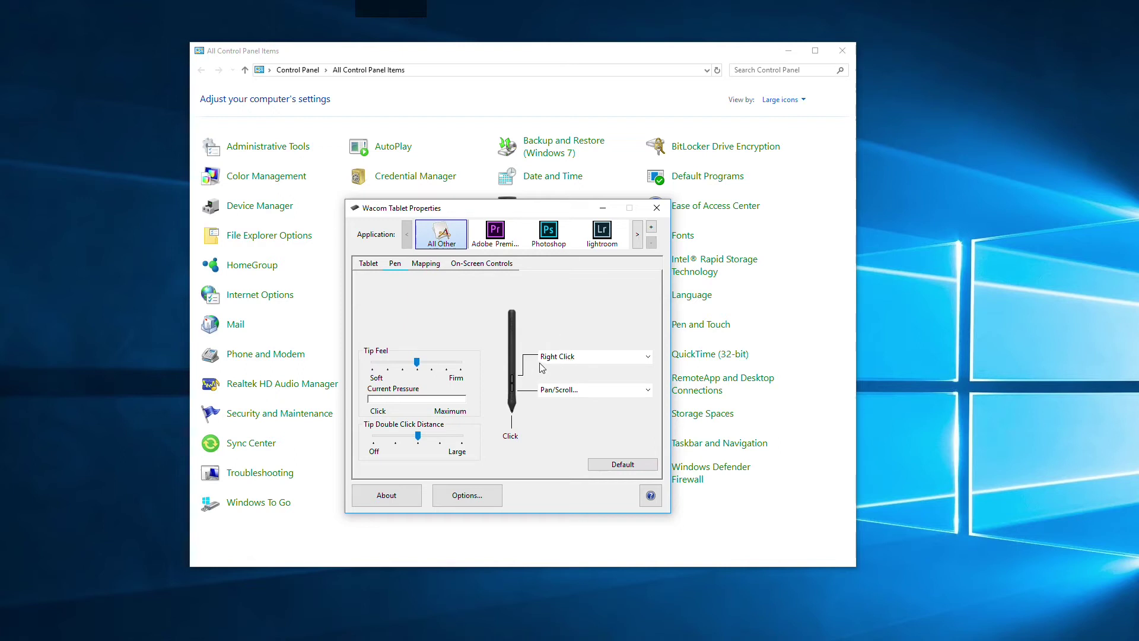
{"action": "left_click", "coordinate": [369, 264]}
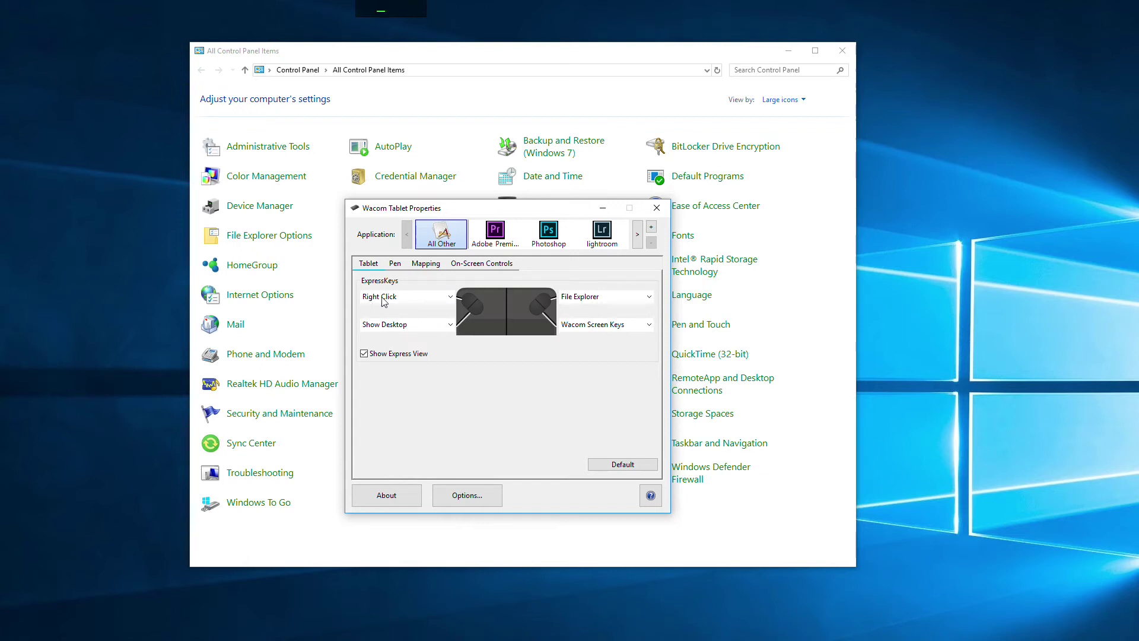
{"action": "left_click", "coordinate": [395, 264]}
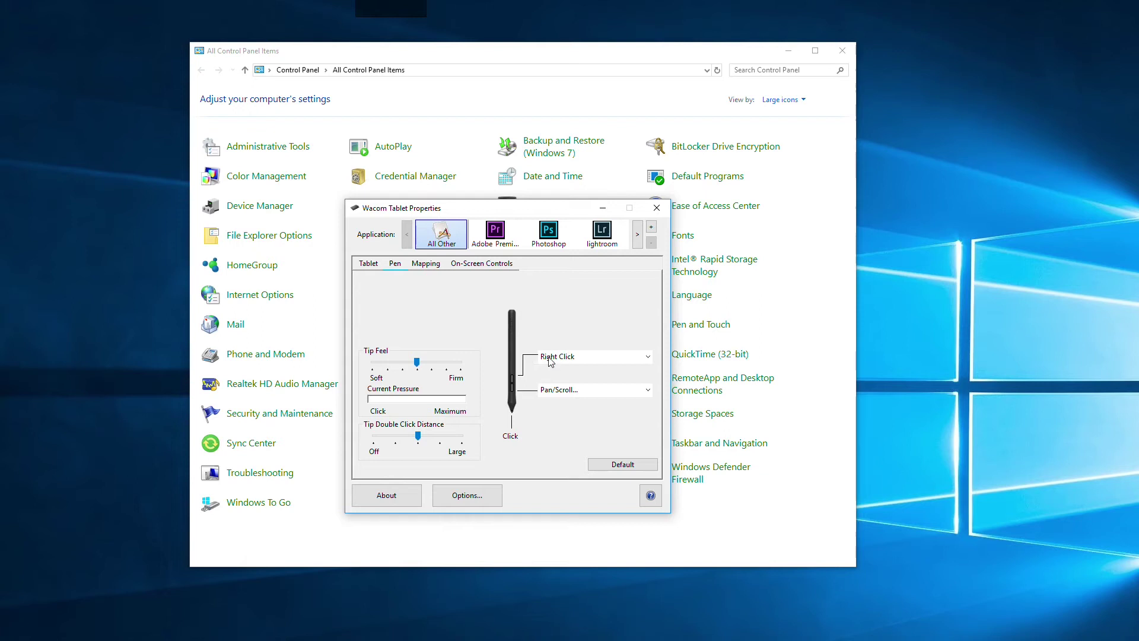
{"action": "left_click", "coordinate": [374, 266]}
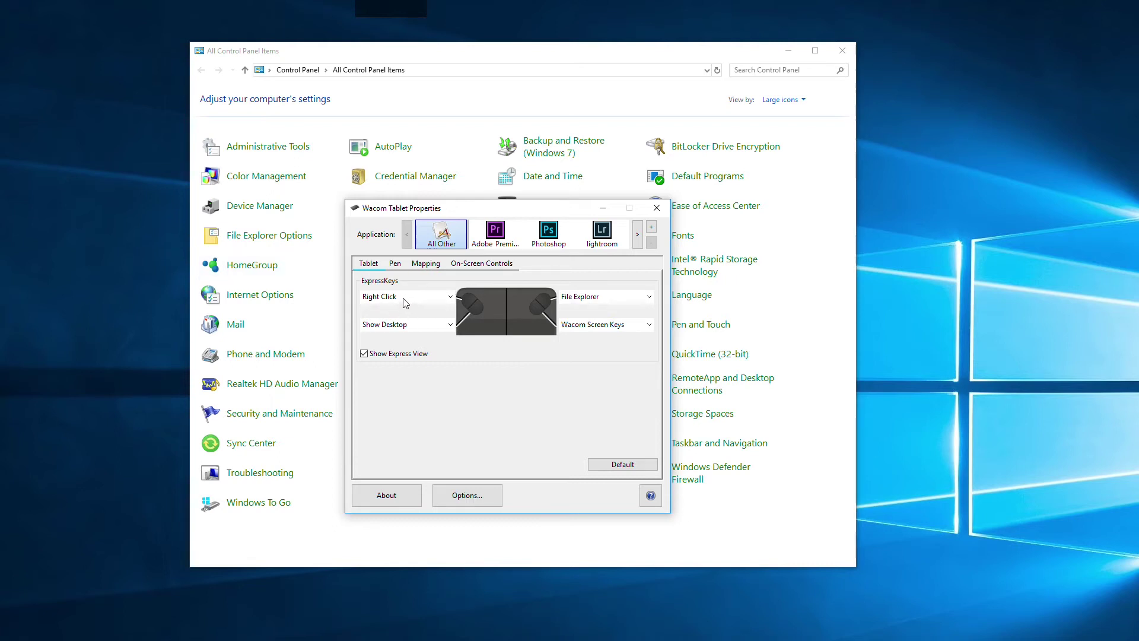
{"action": "left_click", "coordinate": [395, 264]}
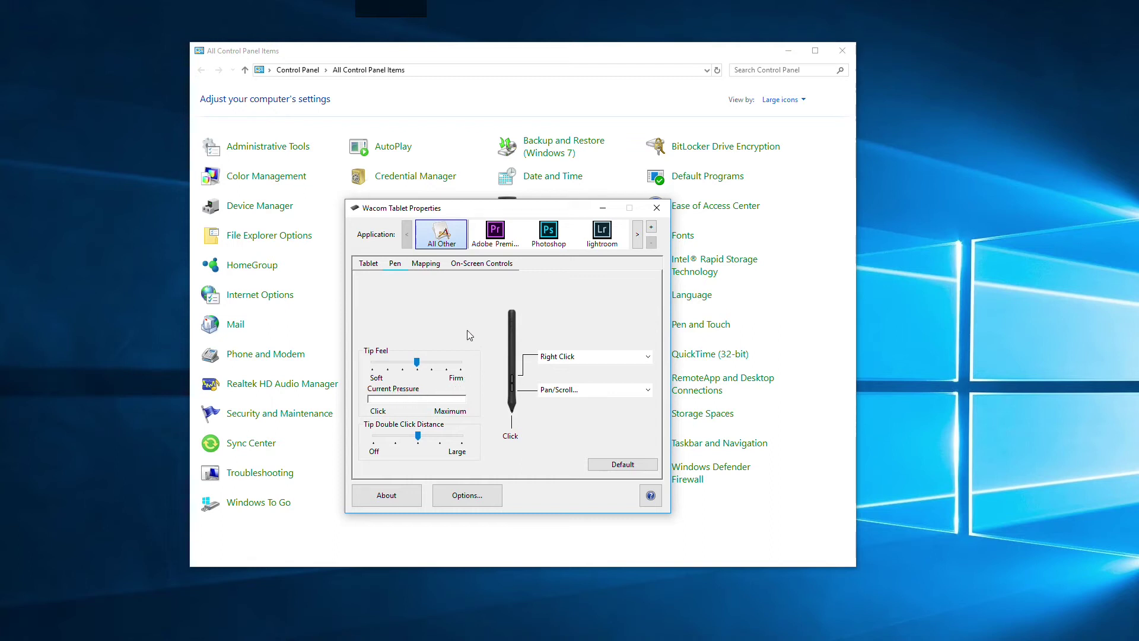
Try the pen's Tip Feel at its softest and firmest settings, and return it to the middle.
{"action": "left_click", "coordinate": [421, 311]}
{"action": "left_click", "coordinate": [422, 311]}
{"action": "left_click_drag", "start_coordinate": [417, 362], "coordinate": [362, 371]}
{"action": "left_click", "coordinate": [459, 367]}
{"action": "left_click", "coordinate": [440, 396]}
{"action": "left_click", "coordinate": [426, 316]}
{"action": "left_click_drag", "start_coordinate": [460, 362], "coordinate": [416, 363]}
Examine the tablet's mapping settings and the available Screen Area options without changing them.
{"action": "left_click", "coordinate": [432, 268]}
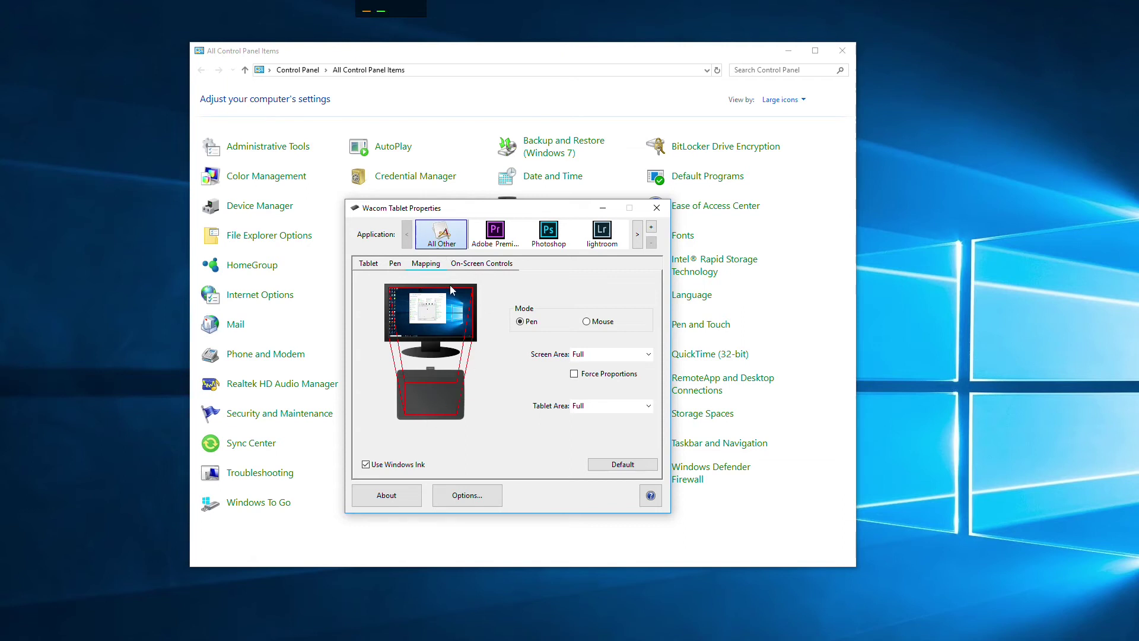
{"action": "left_click", "coordinate": [649, 355]}
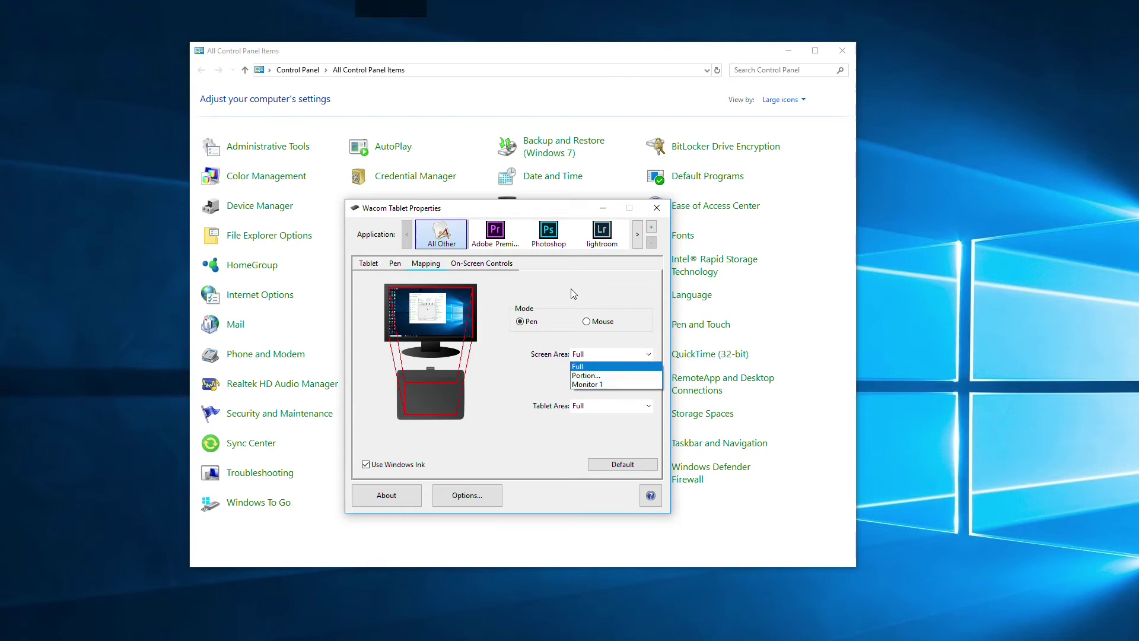
{"action": "left_click", "coordinate": [584, 277]}
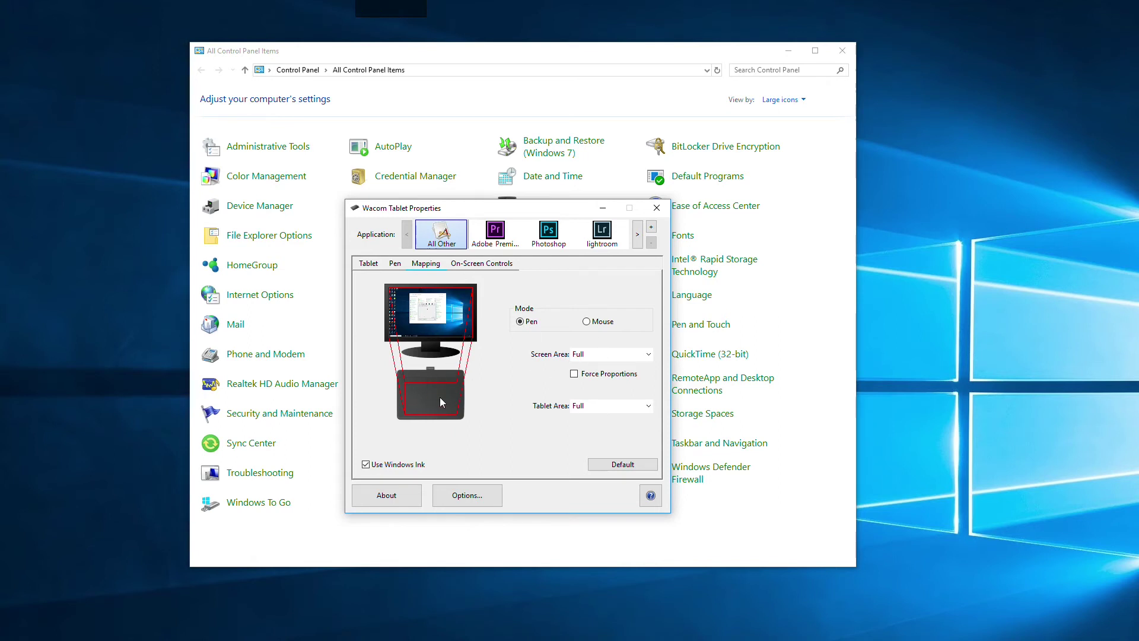
Create an on-screen control panel named Test with the single-row horizontal layout and a size one notch below the middle.
{"action": "left_click", "coordinate": [491, 265]}
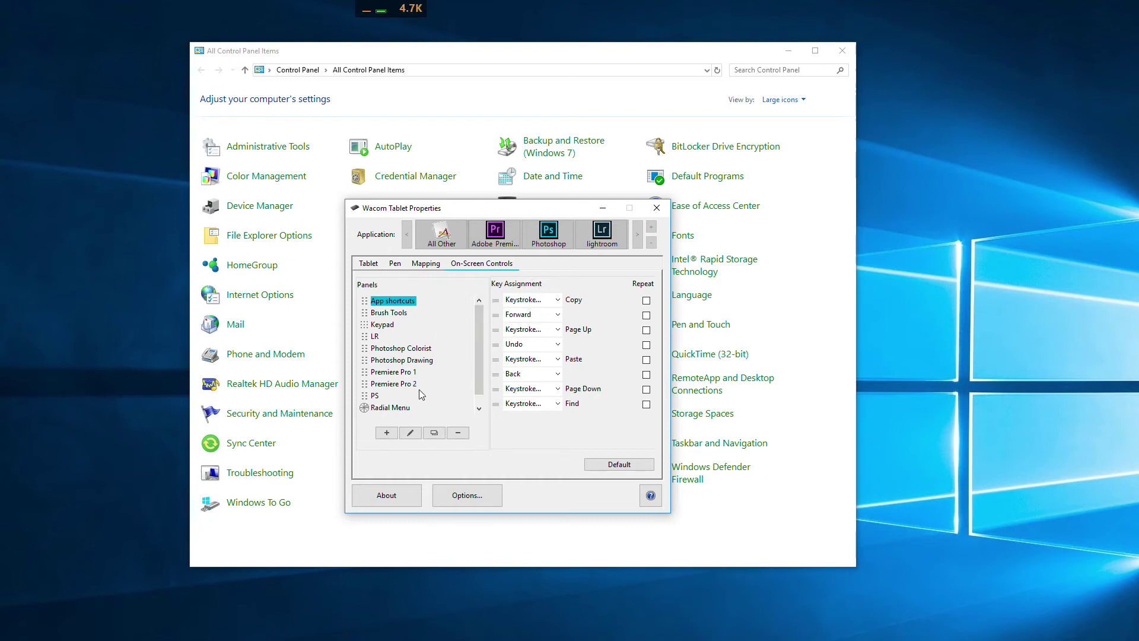
{"action": "left_click", "coordinate": [386, 433]}
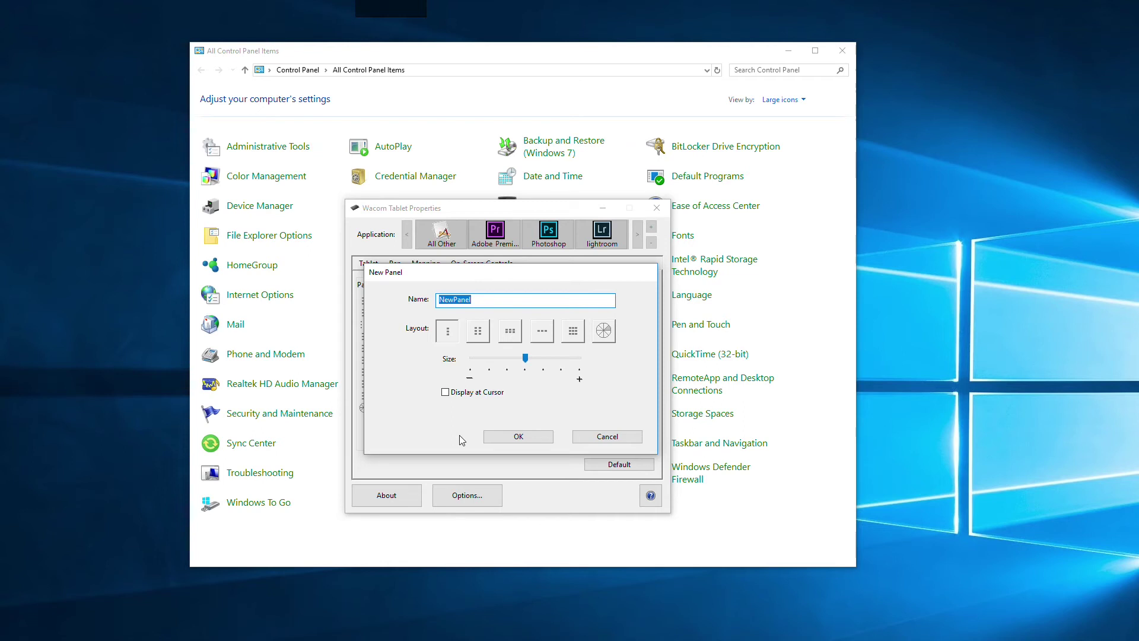
{"action": "type", "text": "Test"}
{"action": "left_click", "coordinate": [542, 336]}
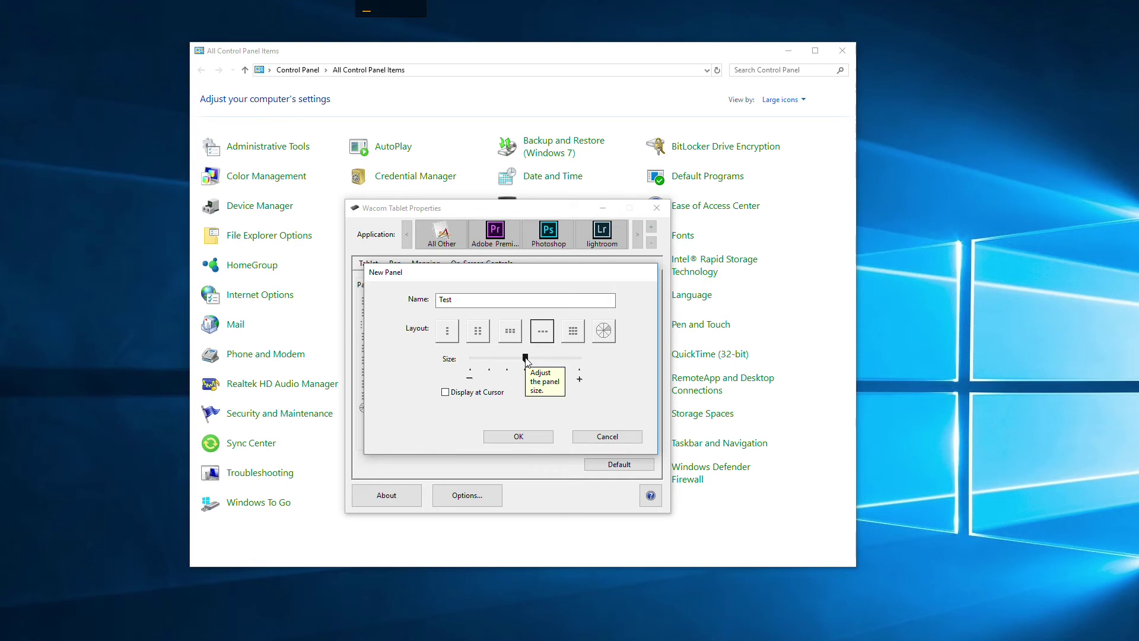
{"action": "left_click", "coordinate": [508, 359]}
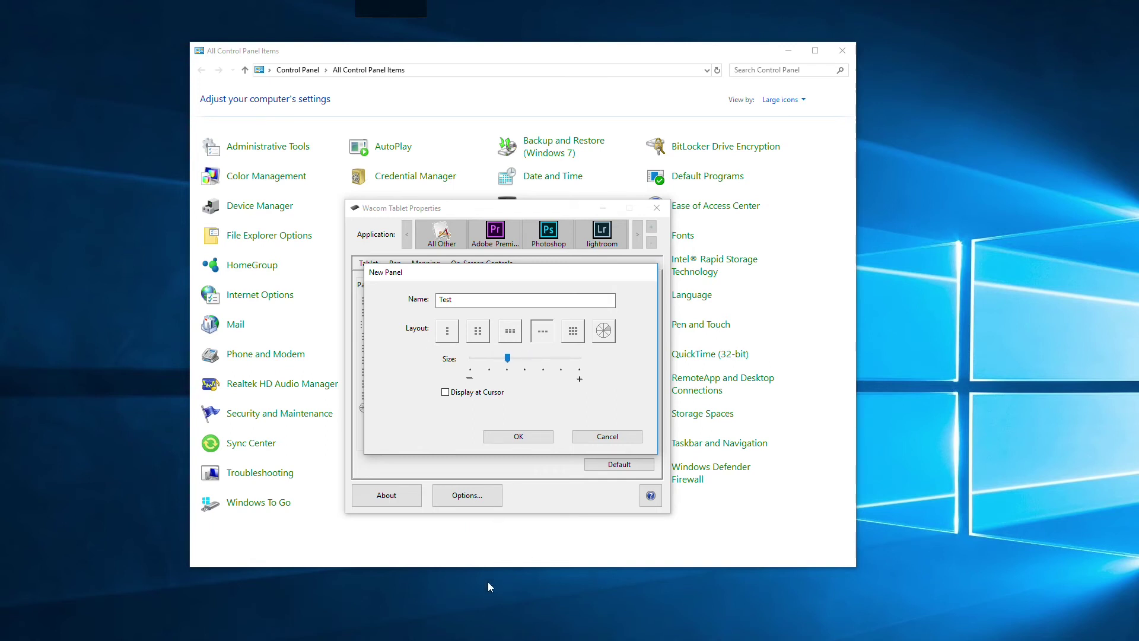
{"action": "left_click", "coordinate": [525, 437]}
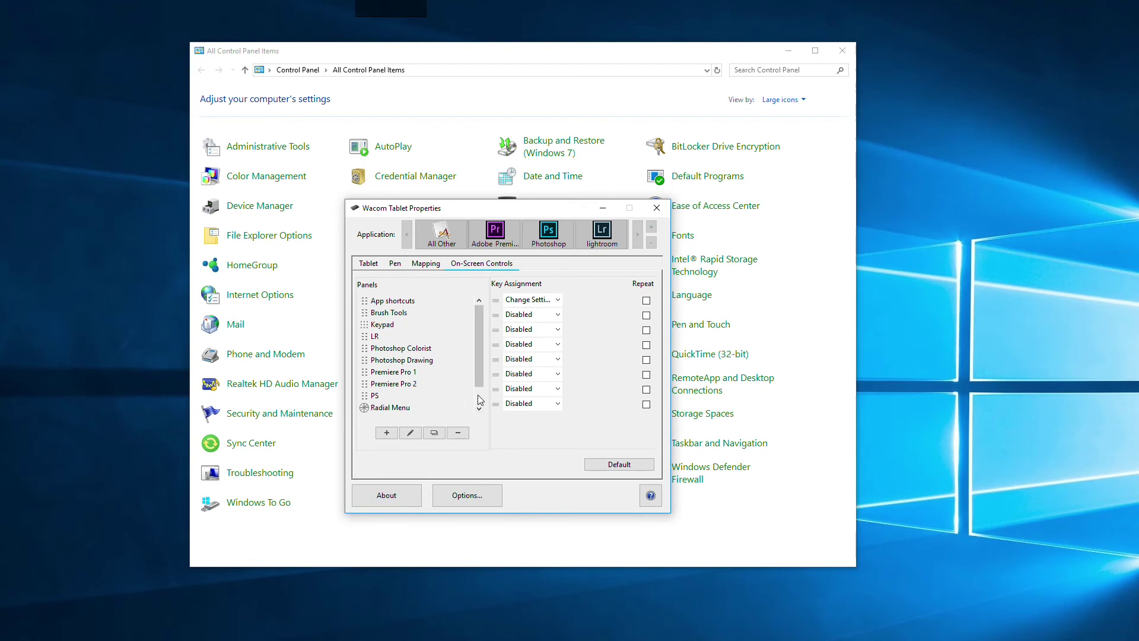
Assign the keystroke Ctrl+Alt+Shift+S, named Save for Web, to the first button of the Test on-screen panel.
{"action": "scroll", "coordinate": [481, 401], "scroll_direction": "down", "scroll_amount": 1}
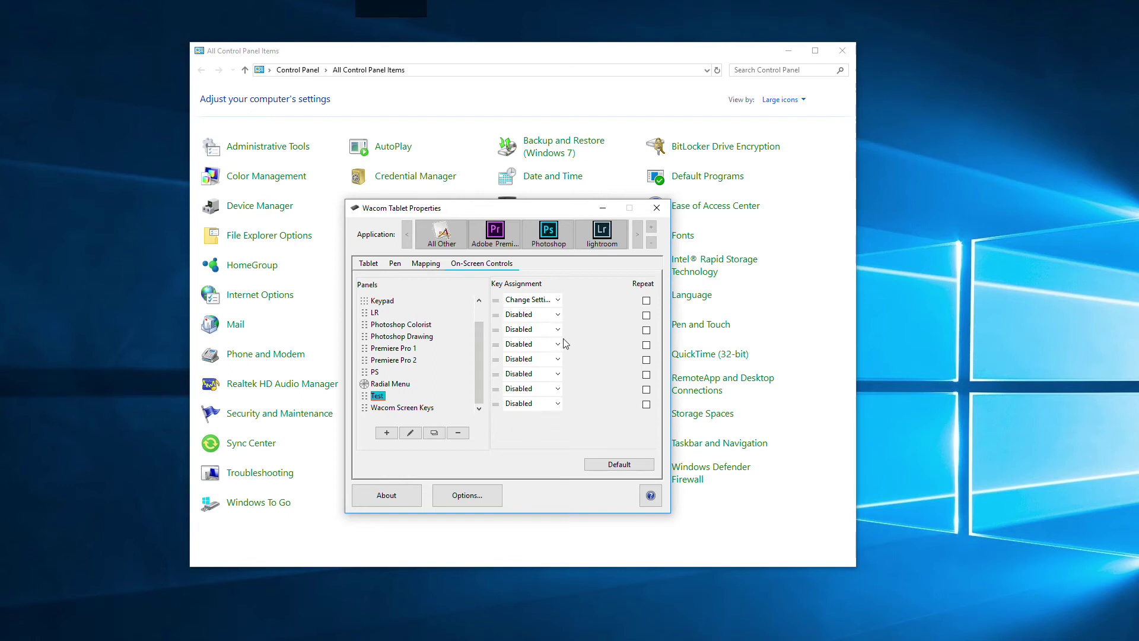
{"action": "left_click", "coordinate": [557, 300]}
{"action": "mouse_move", "coordinate": [569, 317]}
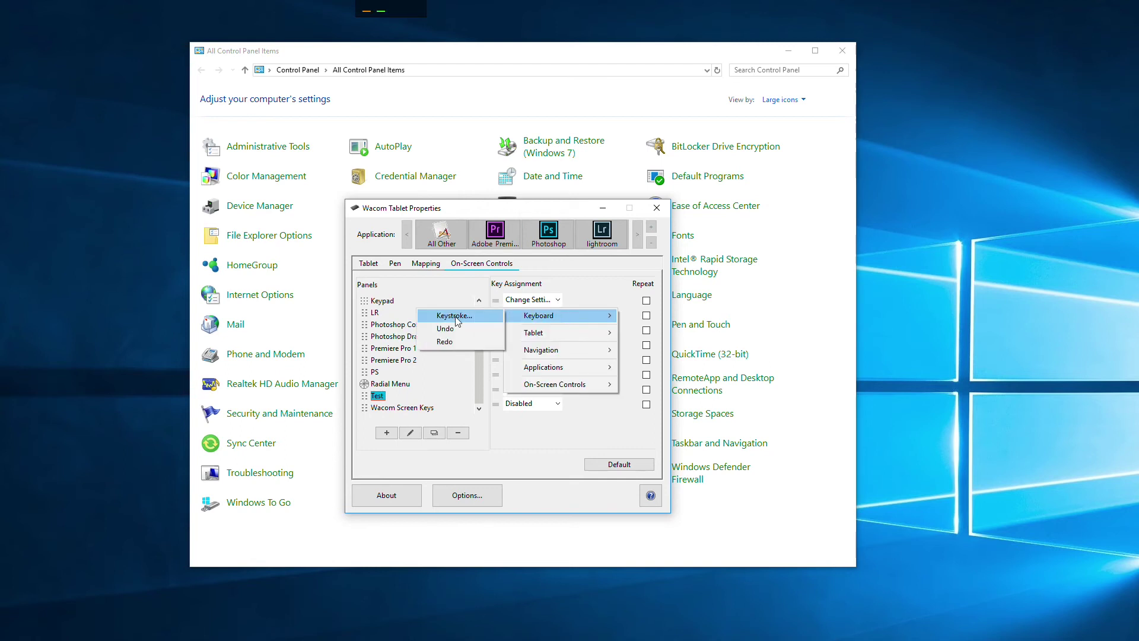
{"action": "left_click", "coordinate": [457, 319]}
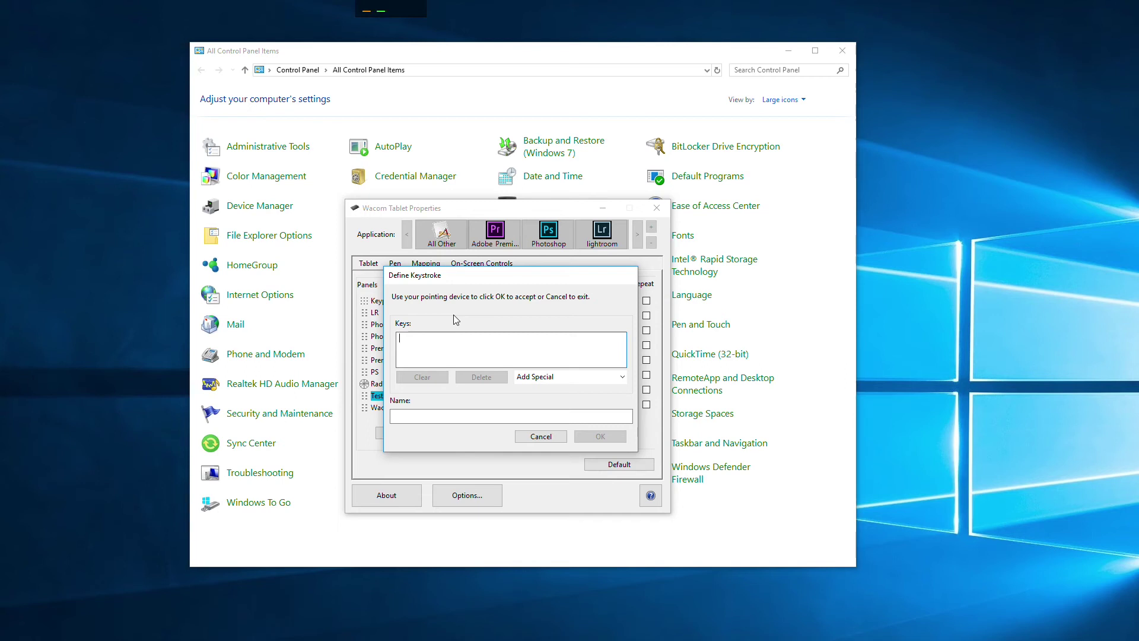
{"action": "key", "text": "ctrl+alt+shift+s"}
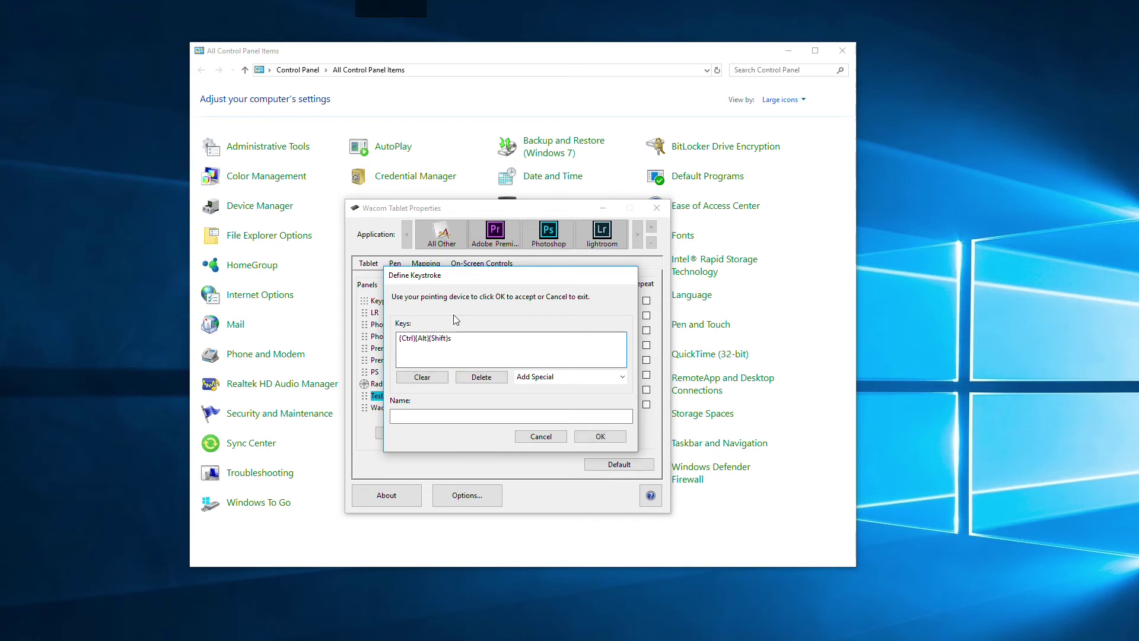
{"action": "key", "text": "Delete"}
{"action": "left_click", "coordinate": [425, 383]}
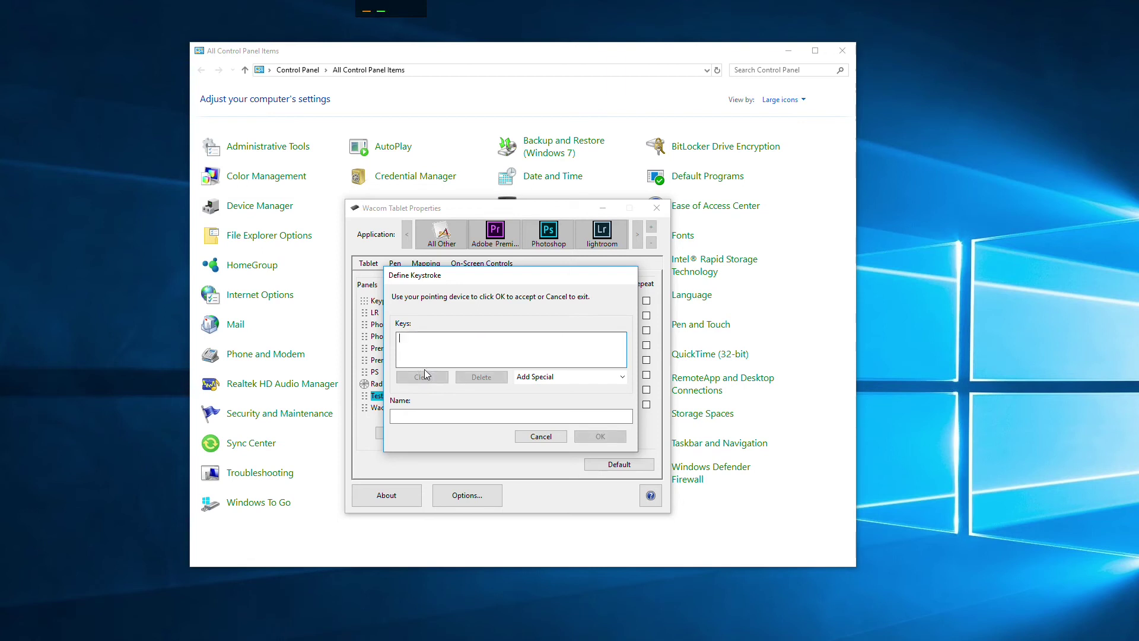
{"action": "key", "text": "ctrl+alt+shift+s"}
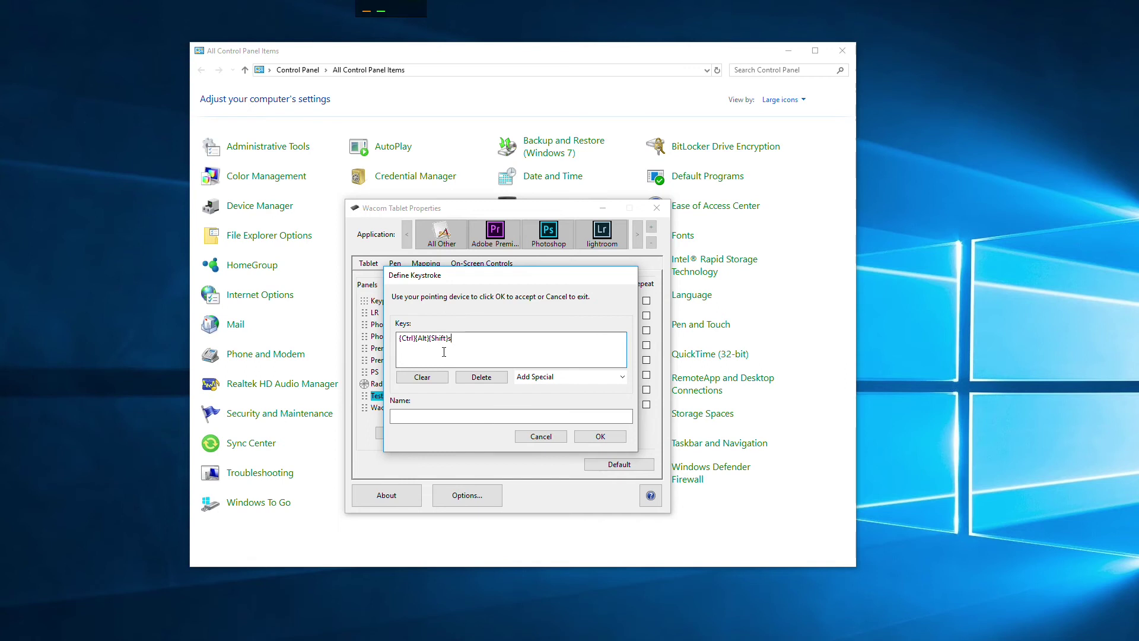
{"action": "left_click", "coordinate": [405, 417]}
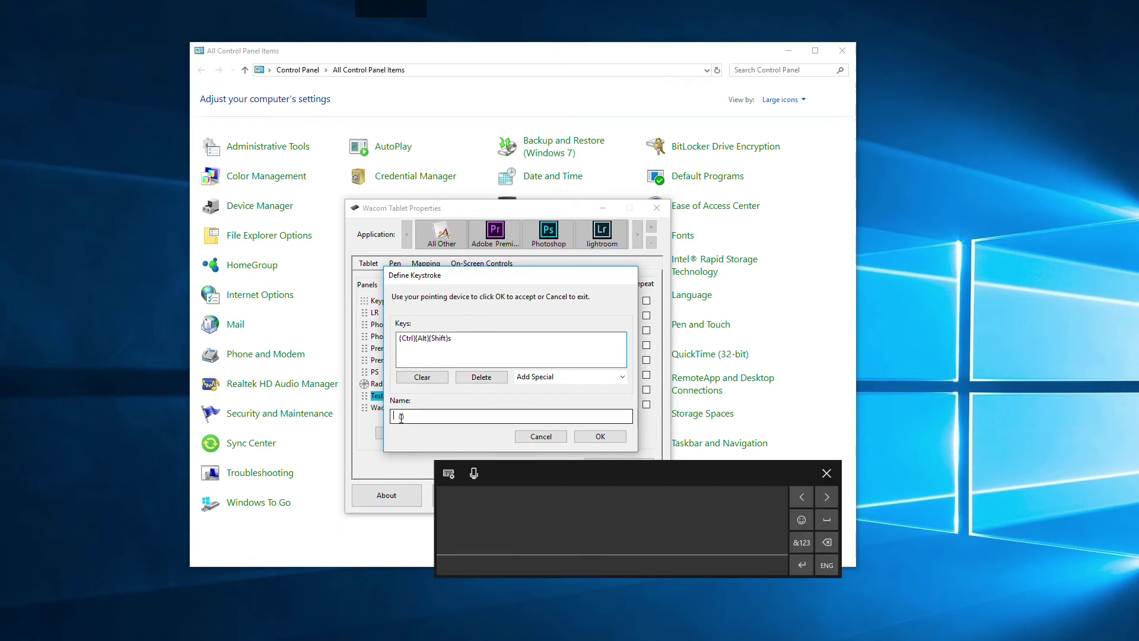
{"action": "type", "text": "S"}
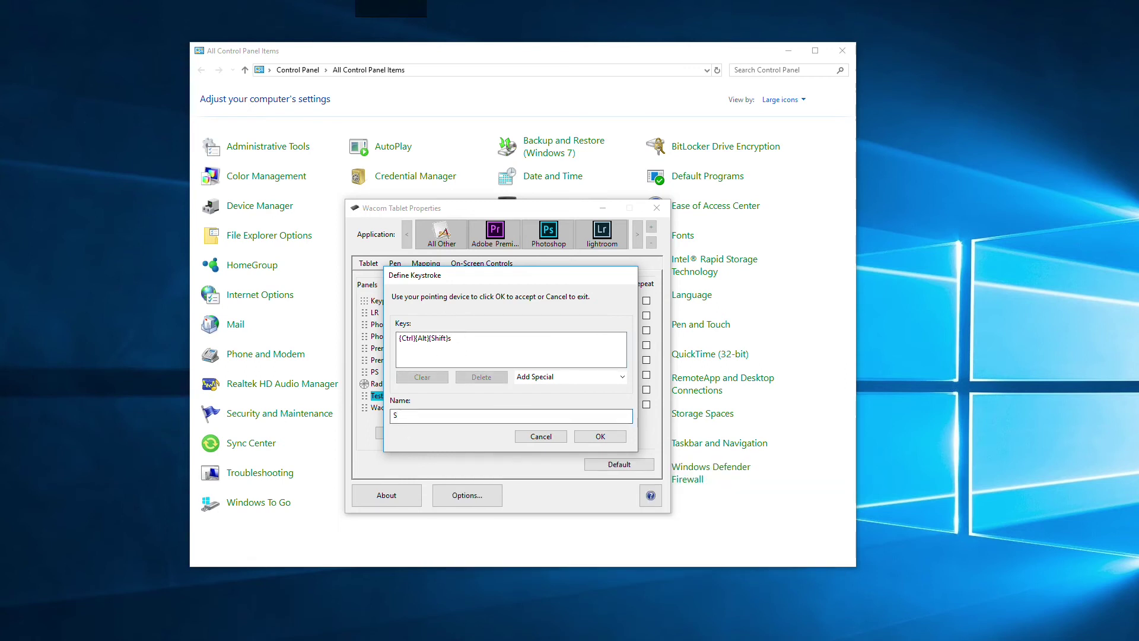
{"action": "type", "text": "ave for Web"}
{"action": "left_click", "coordinate": [596, 437]}
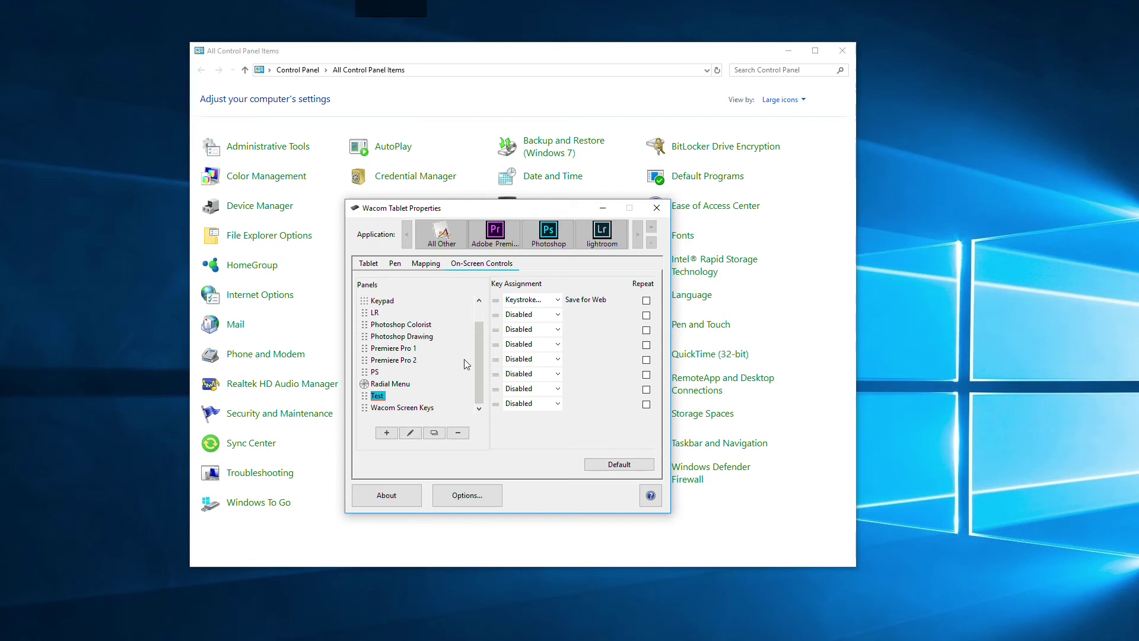
From the tablet's ExpressKey settings, examine which open applications can be added for custom settings, without adding one.
{"action": "left_click", "coordinate": [368, 263]}
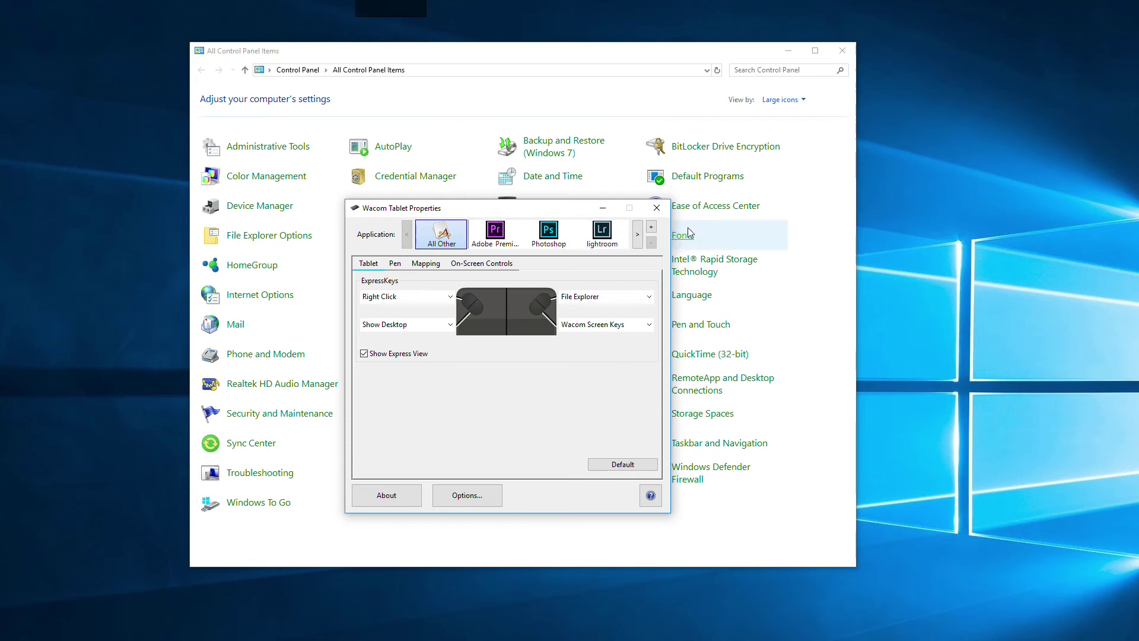
{"action": "left_click", "coordinate": [651, 227]}
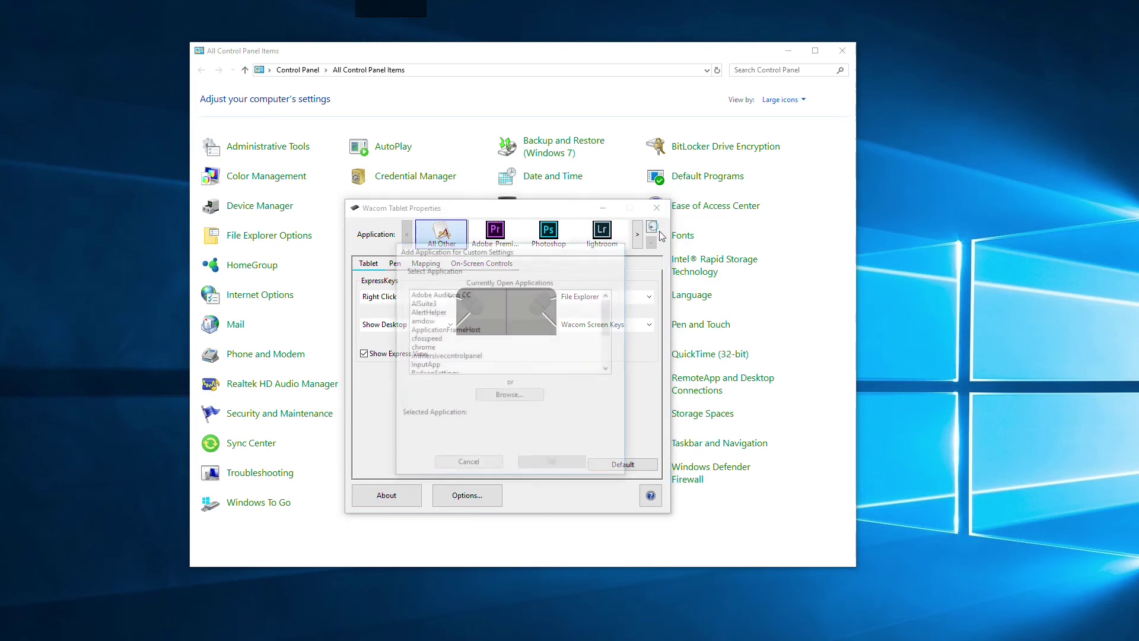
{"action": "mouse_move", "coordinate": [611, 315]}
{"action": "left_mouse_down"}
{"action": "mouse_move", "coordinate": [603, 352]}
{"action": "mouse_move", "coordinate": [608, 321]}
{"action": "left_mouse_up"}
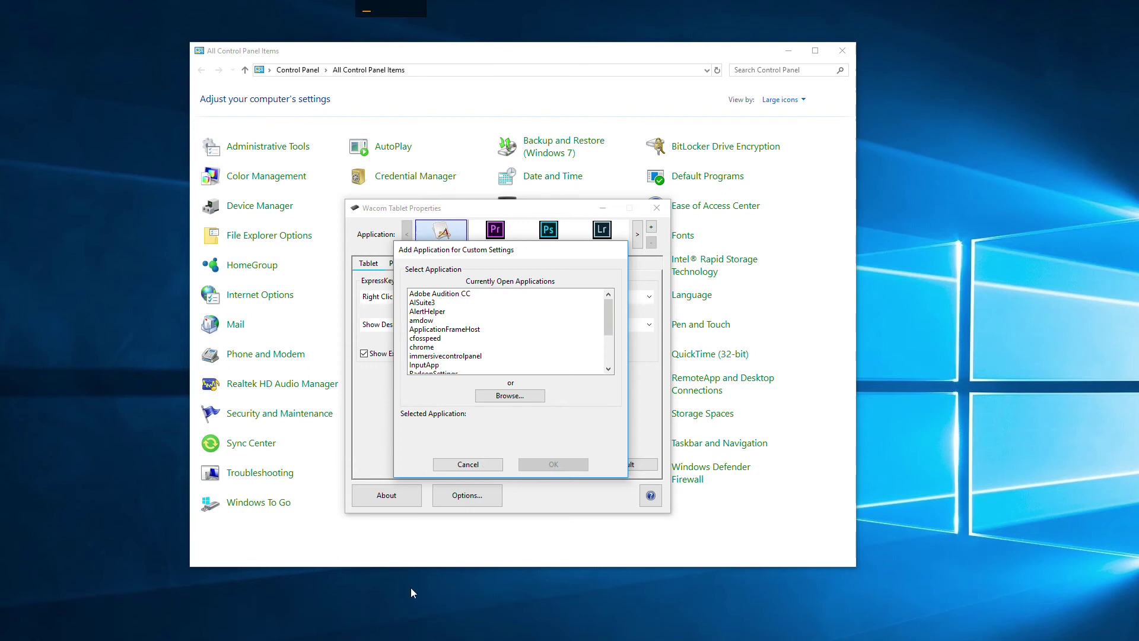
{"action": "left_click", "coordinate": [487, 464]}
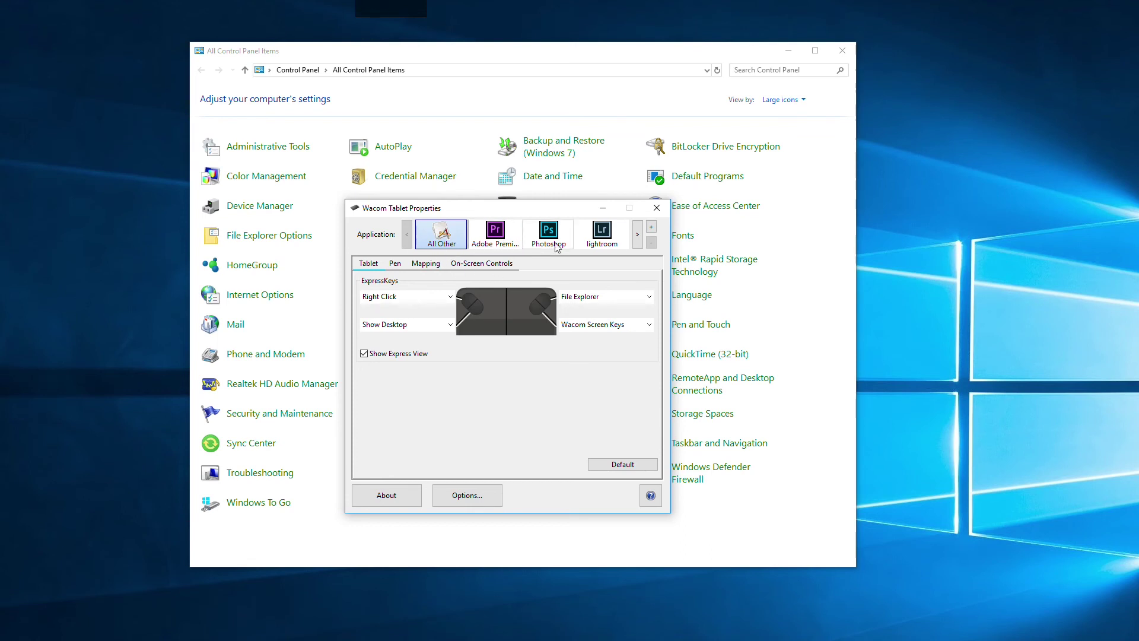
Assign the Test on-screen panel to the lower-right ExpressKey for Photoshop.
{"action": "left_click", "coordinate": [547, 236]}
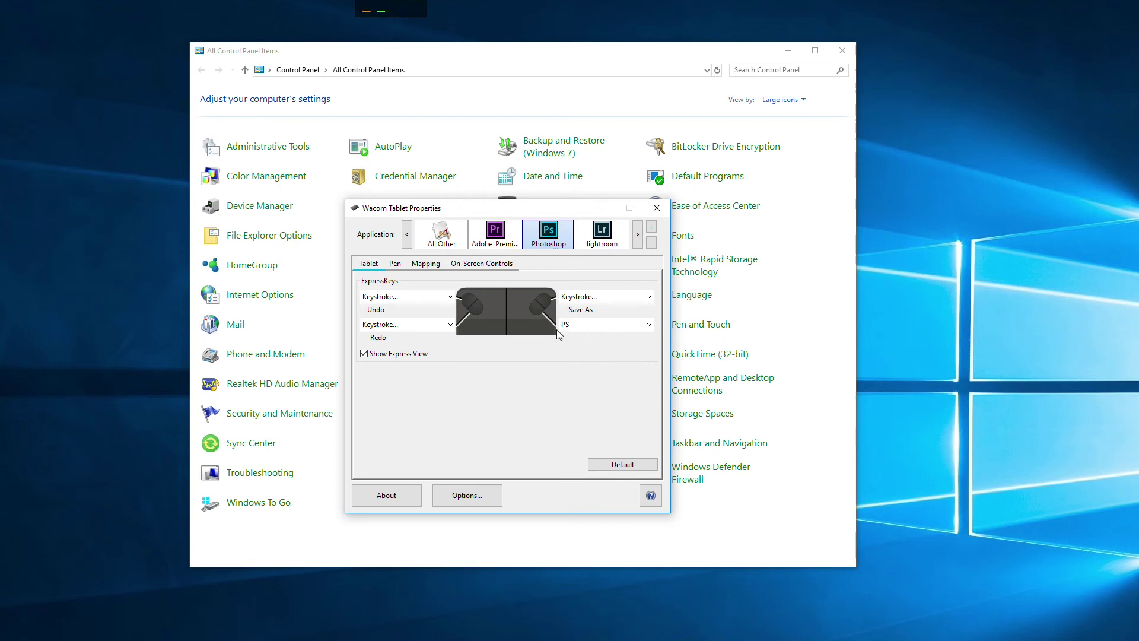
{"action": "left_click", "coordinate": [651, 325]}
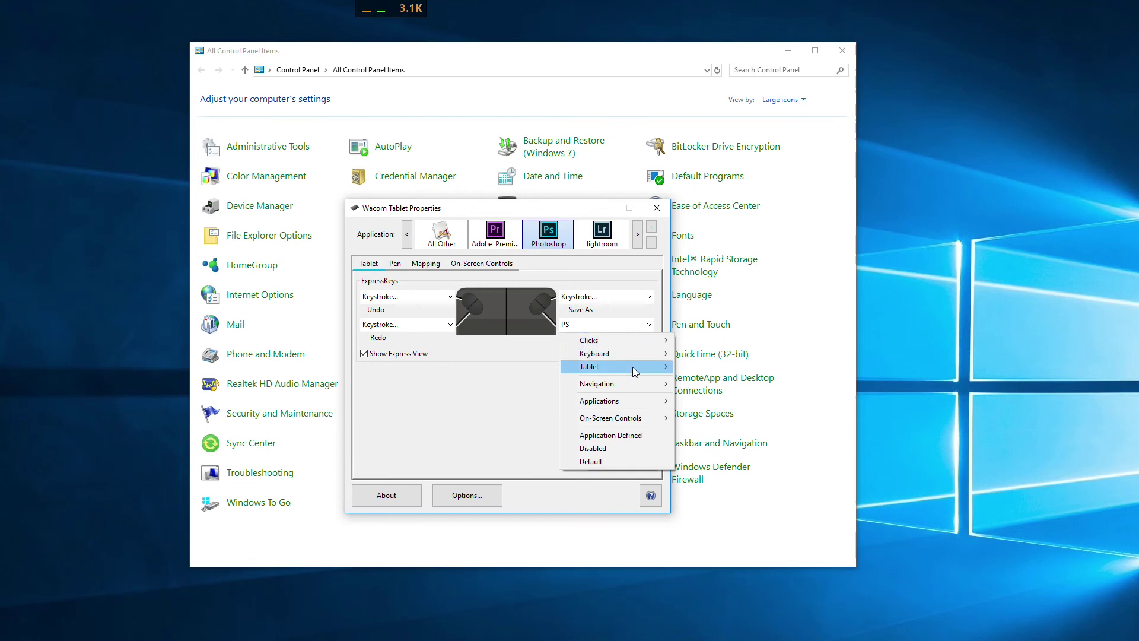
{"action": "mouse_move", "coordinate": [628, 420]}
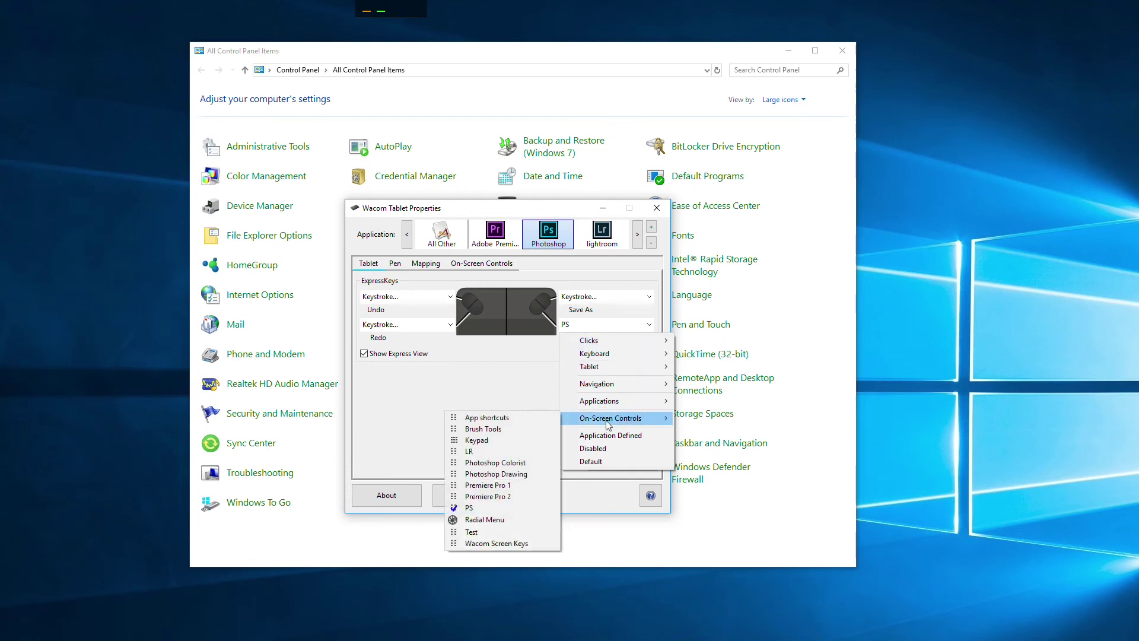
{"action": "left_click", "coordinate": [471, 532]}
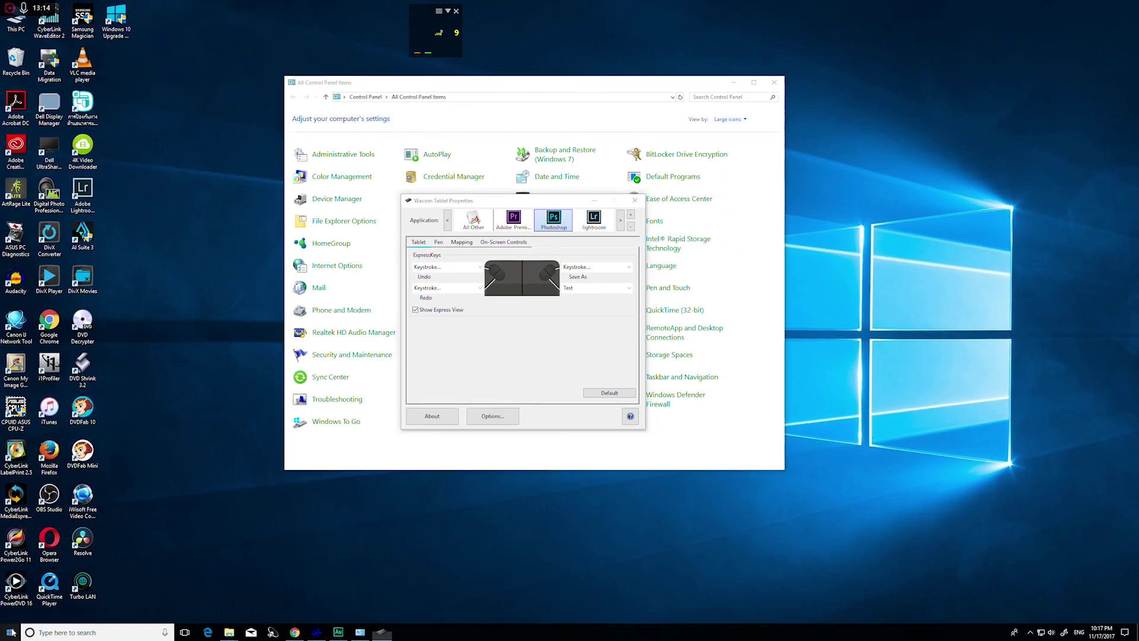
Switch to Photoshop, open the recent photo DSC08679.jpg and try the Test panel's Save for Web command without saving.
{"action": "left_click", "coordinate": [11, 631]}
{"action": "left_click", "coordinate": [48, 465]}
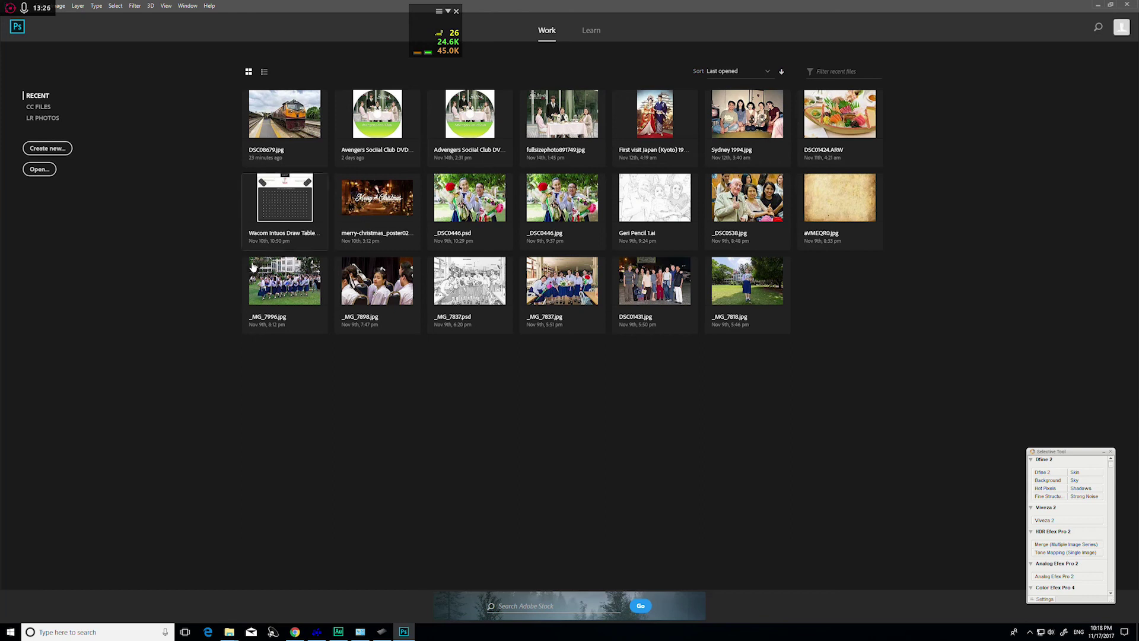
{"action": "left_click", "coordinate": [286, 114]}
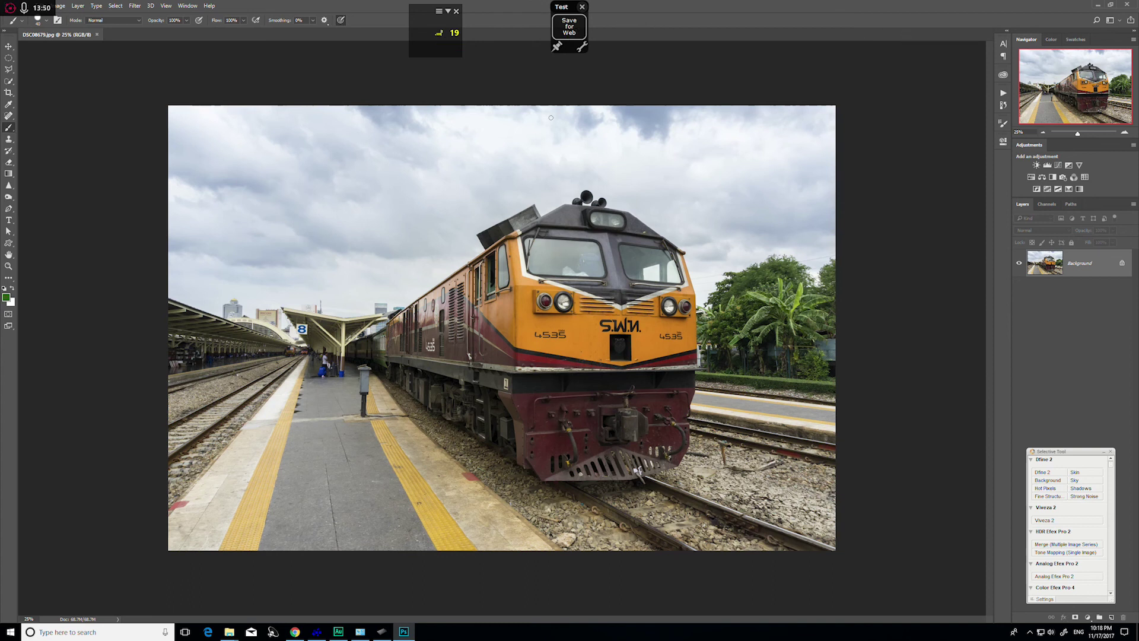
{"action": "left_click", "coordinate": [569, 26]}
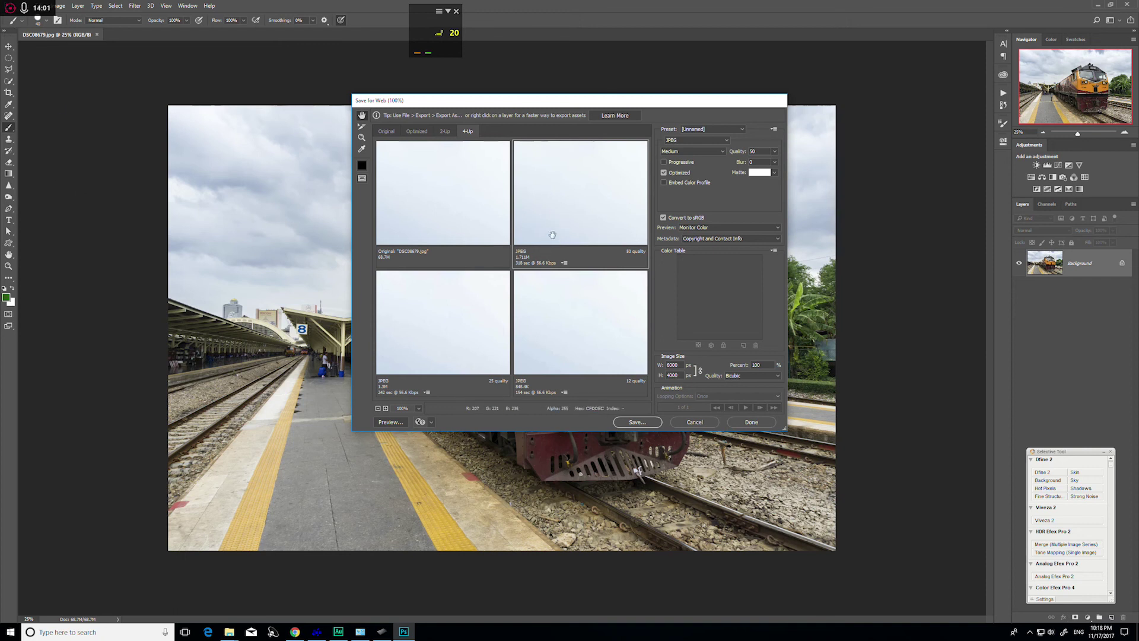
{"action": "left_click", "coordinate": [701, 424]}
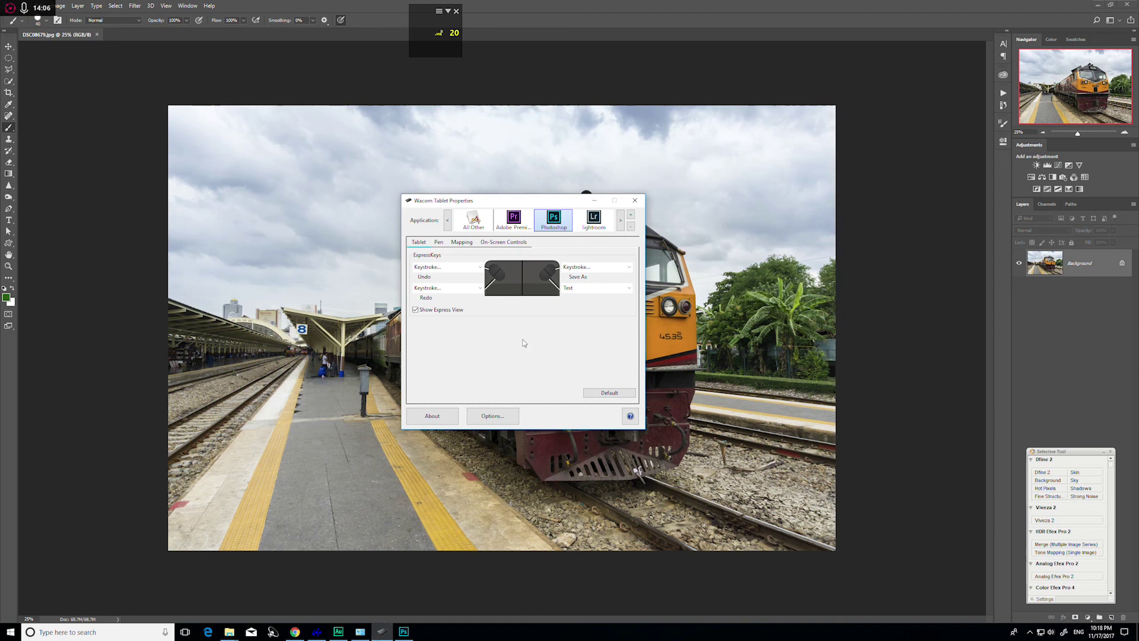
In the Wacom Tablet Properties, assign the PS on-screen panel to Photoshop's lower-right ExpressKey.
{"action": "left_click", "coordinate": [629, 288]}
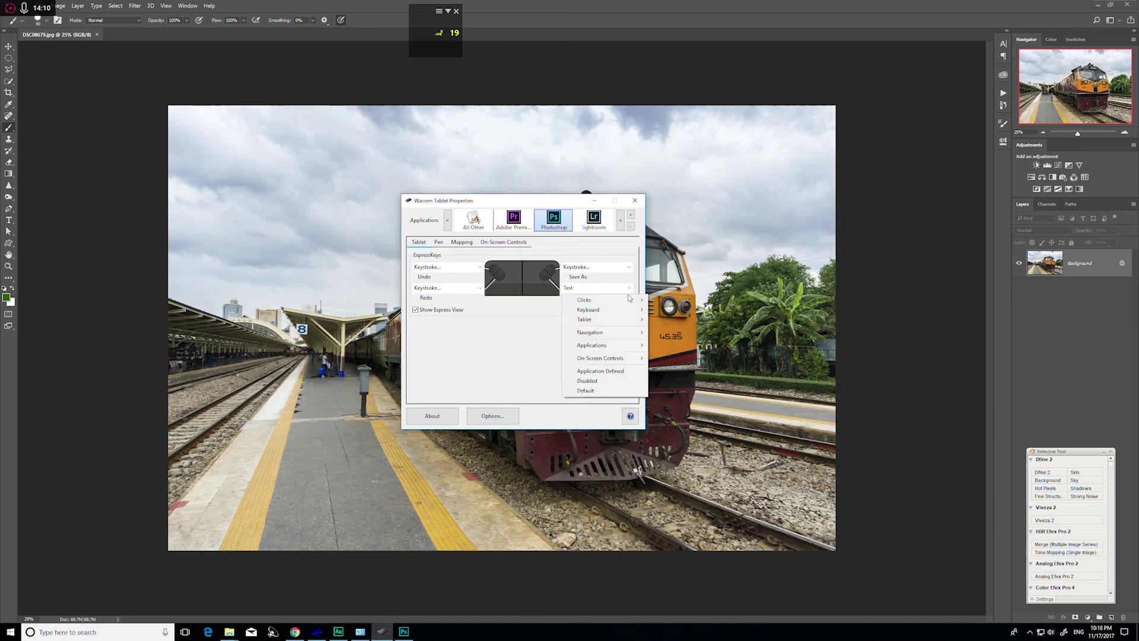
{"action": "mouse_move", "coordinate": [601, 363]}
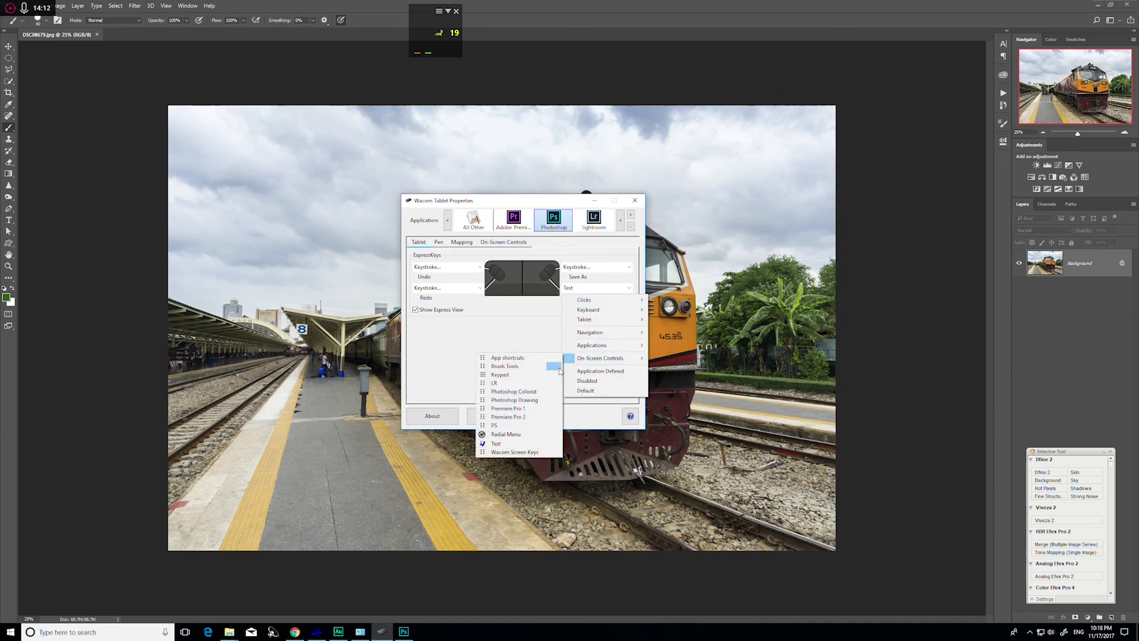
{"action": "left_click", "coordinate": [495, 426]}
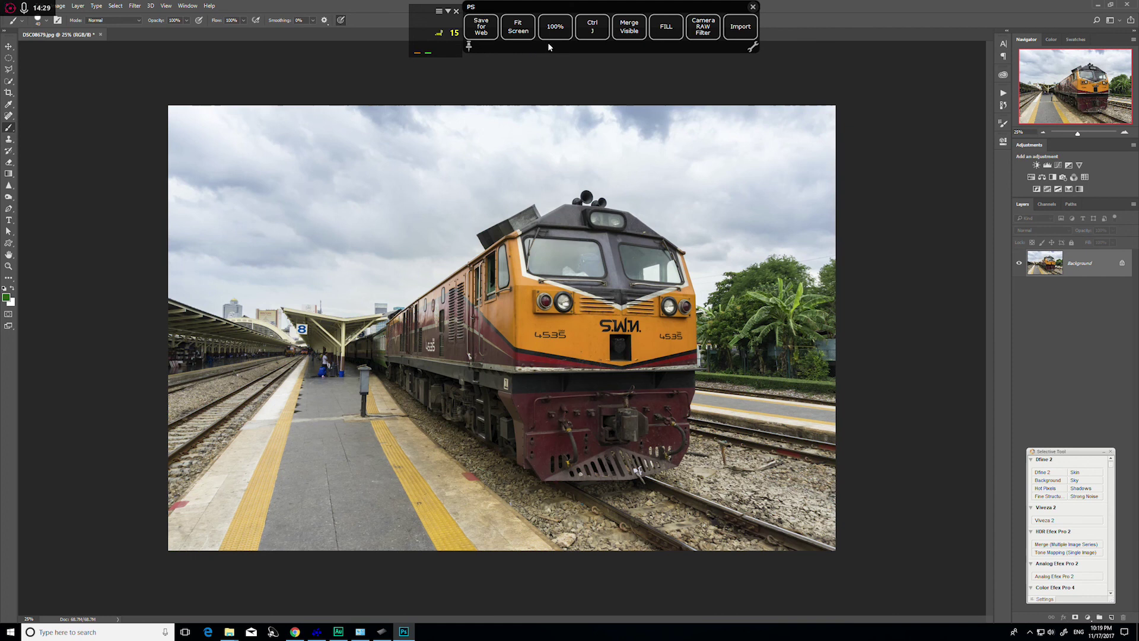
Using the PS on-screen panel, view the photo at Fit Screen and 100%, and duplicate its layer four times.
{"action": "left_click", "coordinate": [518, 31]}
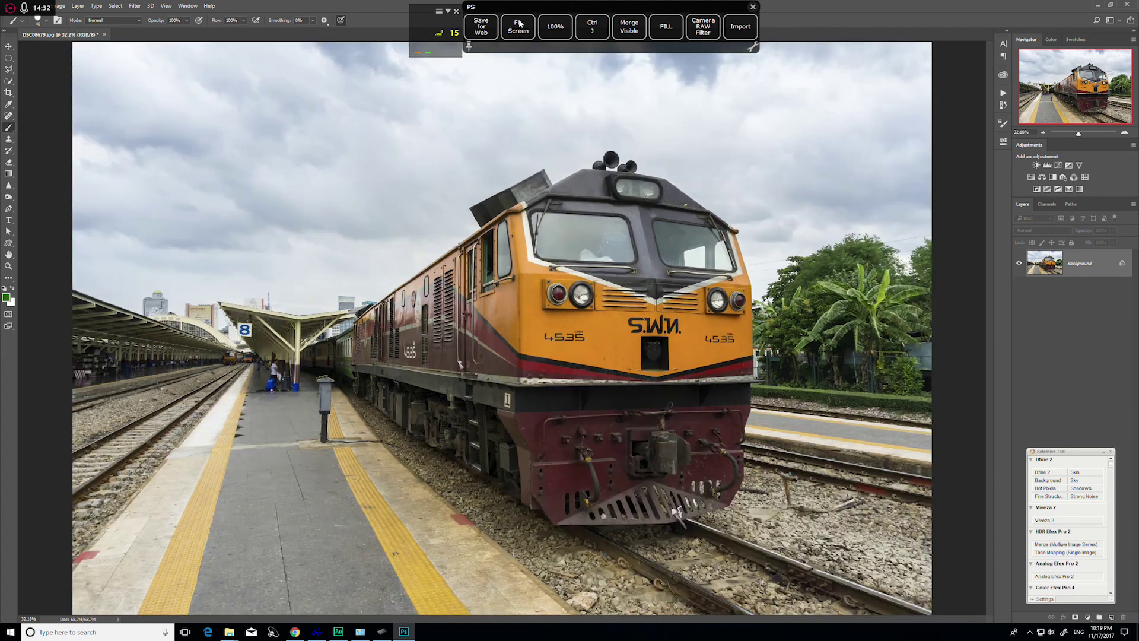
{"action": "left_click", "coordinate": [555, 28]}
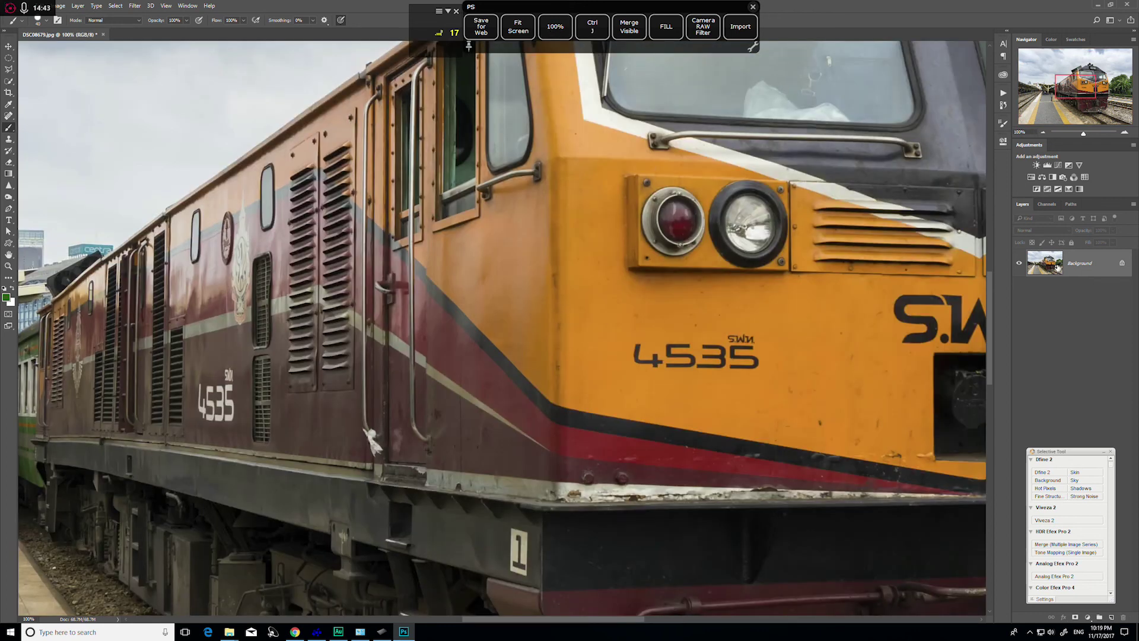
{"action": "left_click", "coordinate": [600, 34]}
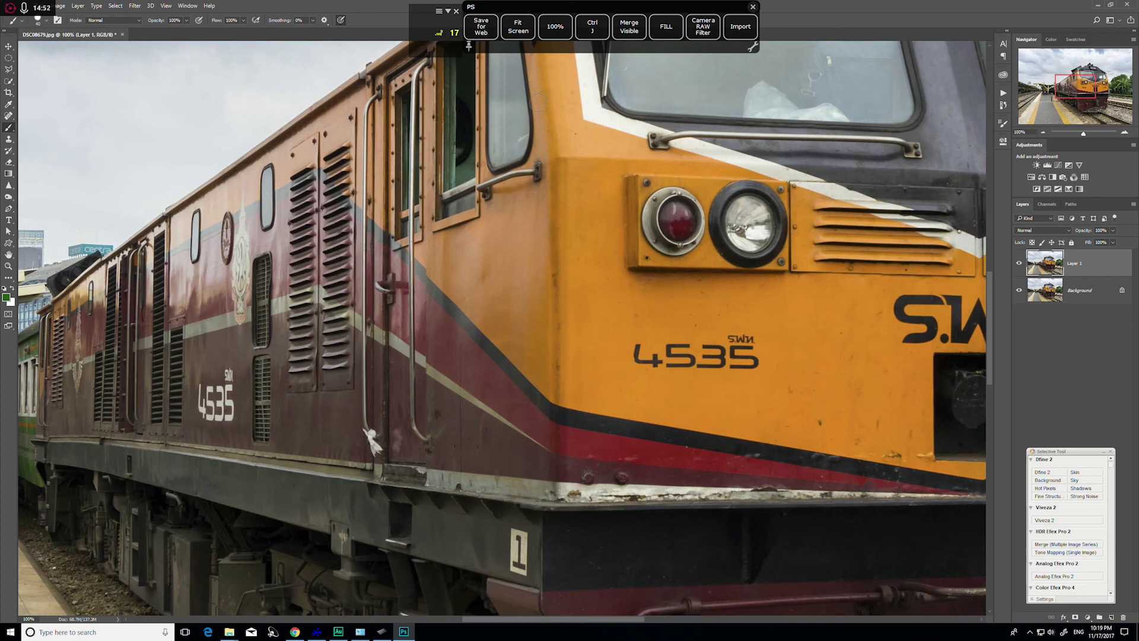
{"action": "key", "text": "ctrl+j"}
{"action": "key", "text": "ctrl+j"}
{"action": "key", "text": "ctrl+j"}
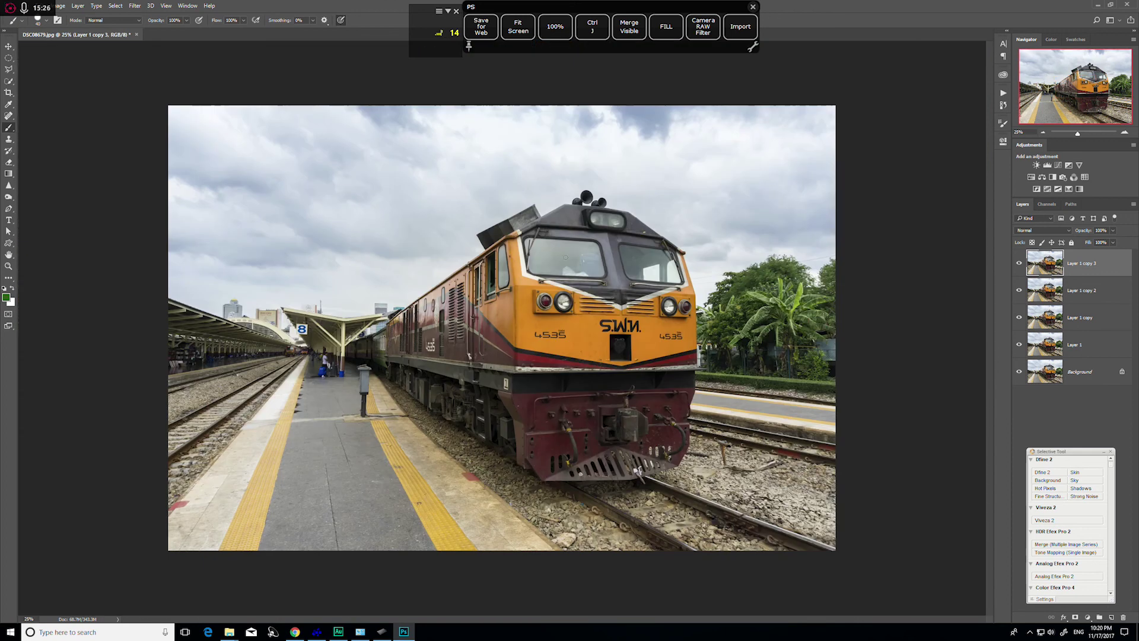
{"action": "left_click", "coordinate": [135, 7]}
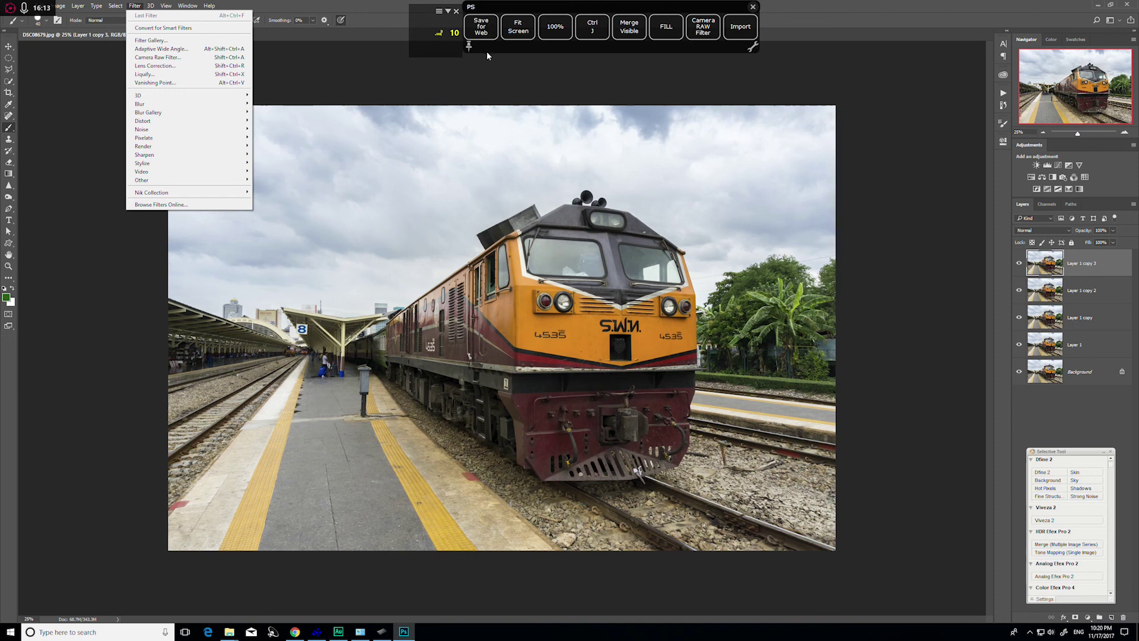
{"action": "key", "text": "Escape"}
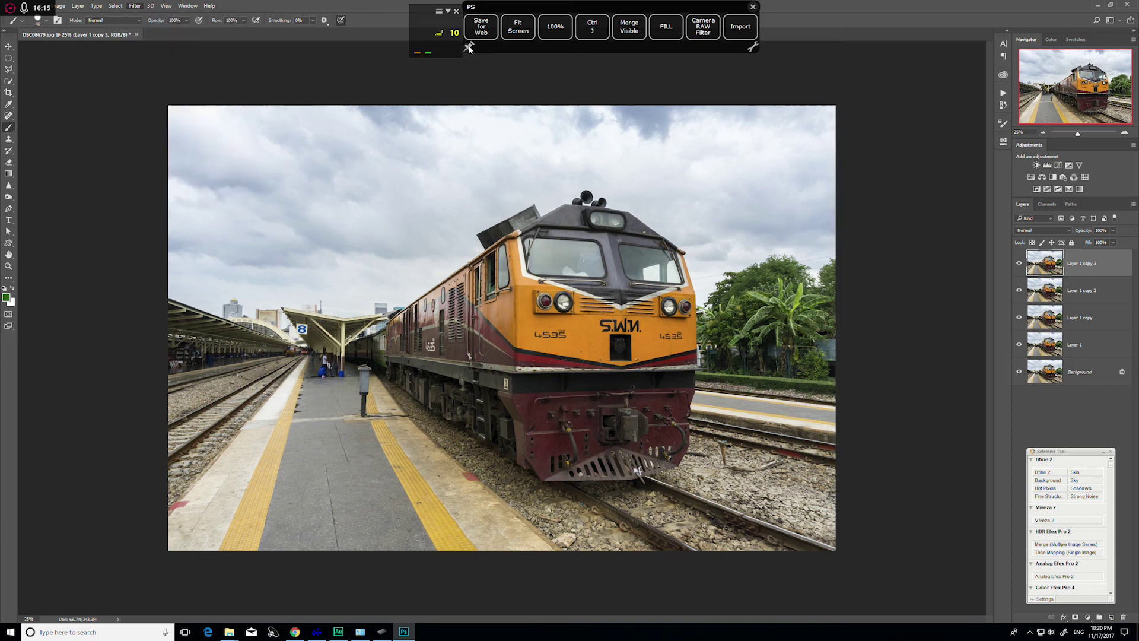
Try Save for Web from the unpinned PS panel without saving, and toggle the panel's pin.
{"action": "left_click", "coordinate": [482, 27]}
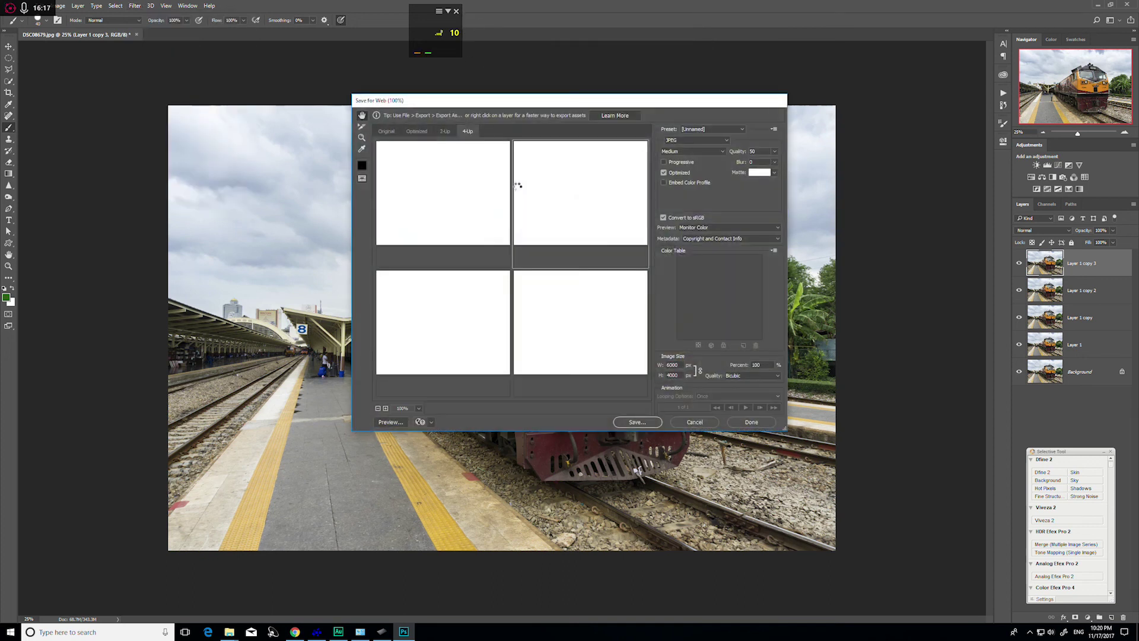
{"action": "left_click", "coordinate": [694, 422]}
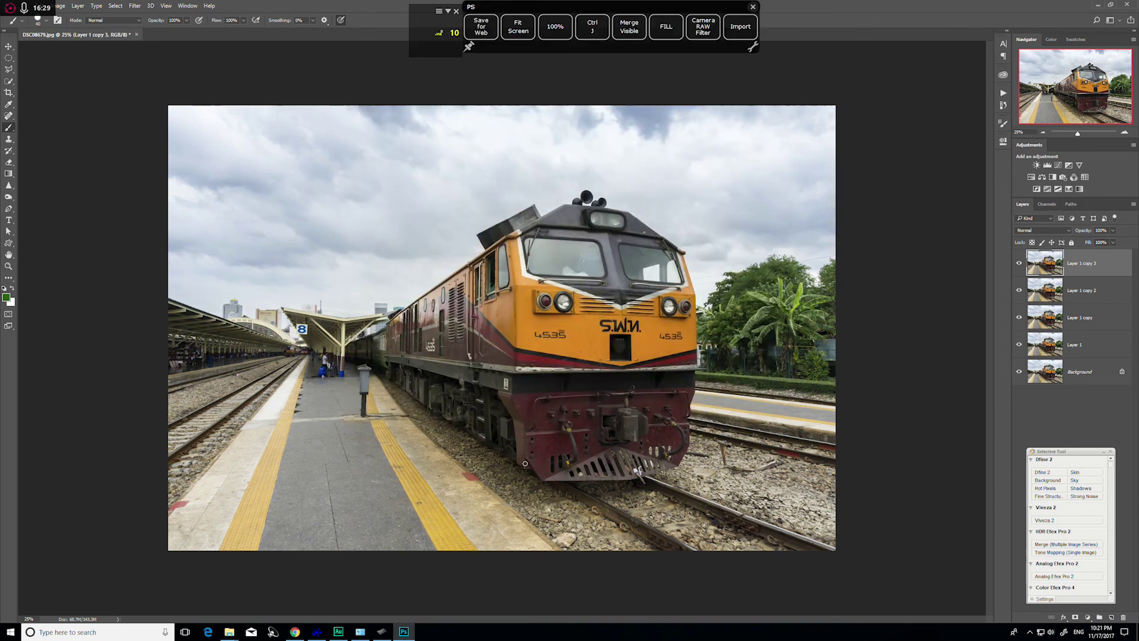
{"action": "left_click", "coordinate": [469, 46]}
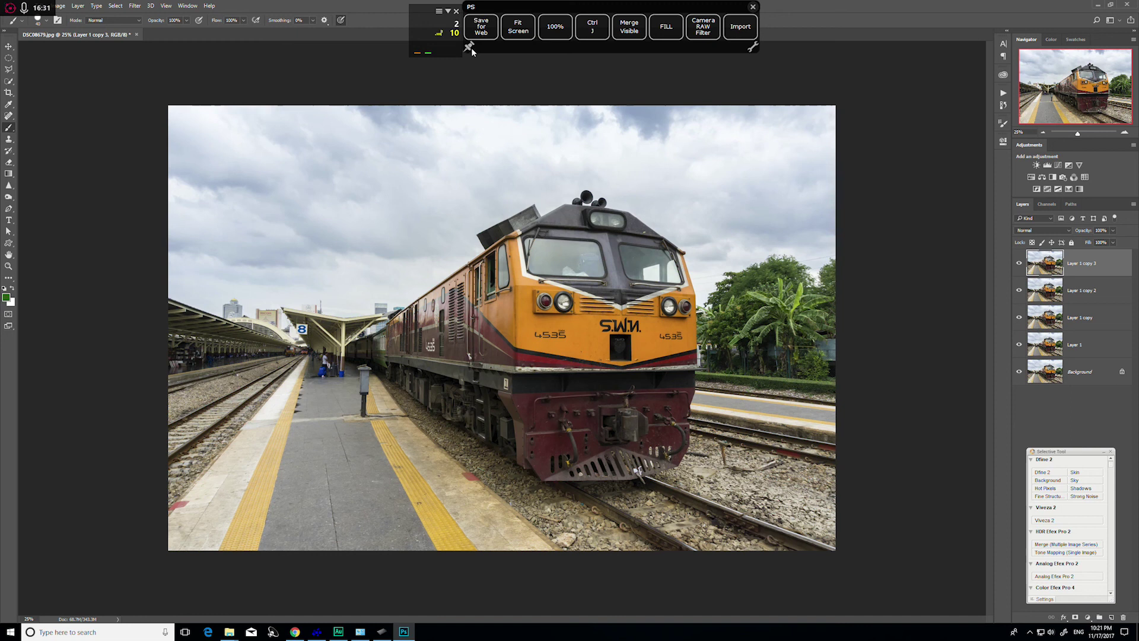